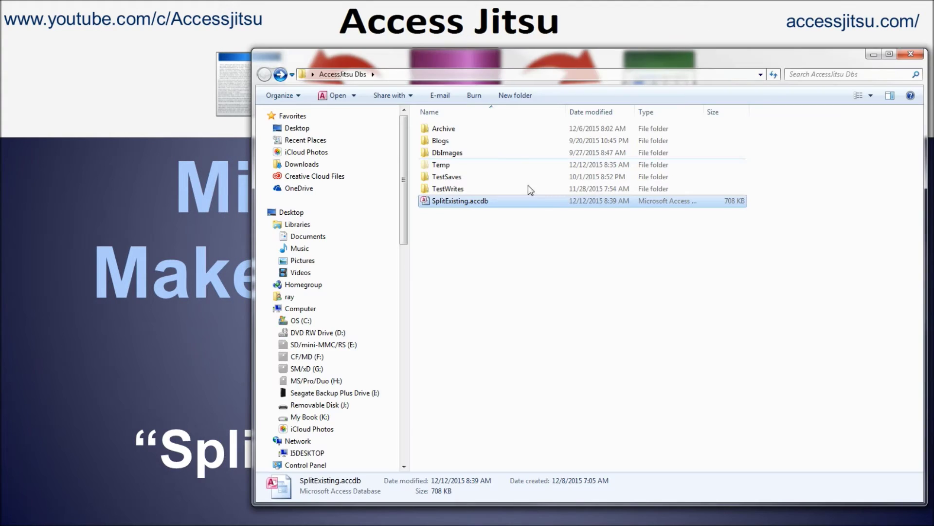
Open the SplitExisting.accdb database from the AccessJitsu Dbs folder.
double_click(498, 203)
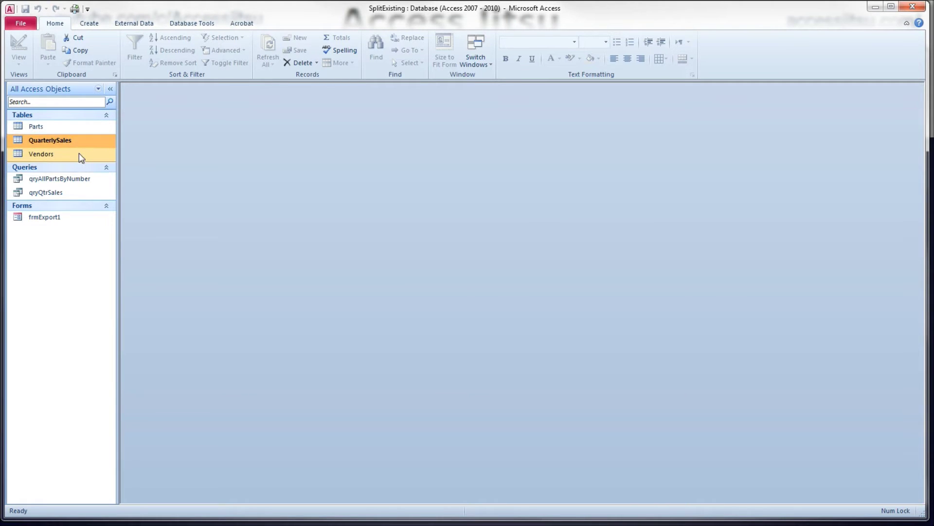
Select the frmExport1 form and bring up the Database Tools ribbon.
left_click(71, 219)
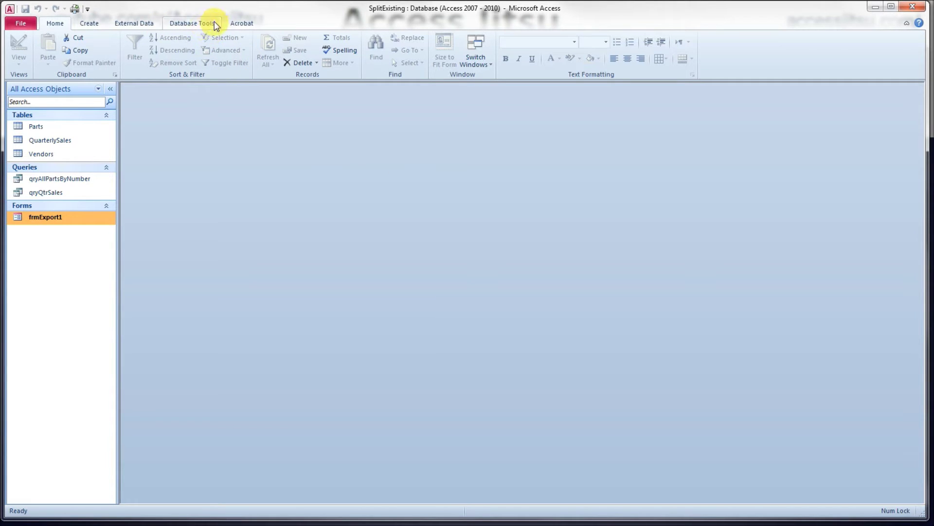
left_click(197, 22)
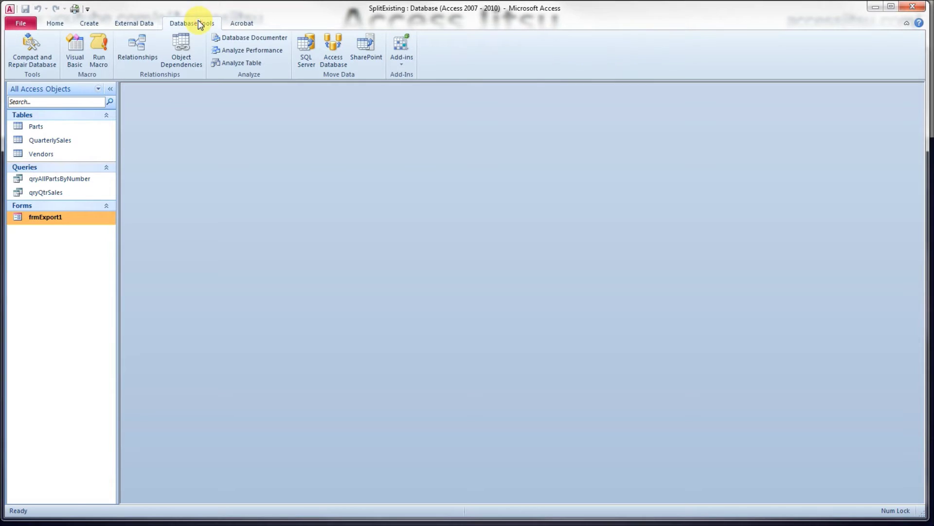
Start the Database Splitter and browse to the Desktop's AccessJitsu Dbs folder for the back end.
left_click(334, 55)
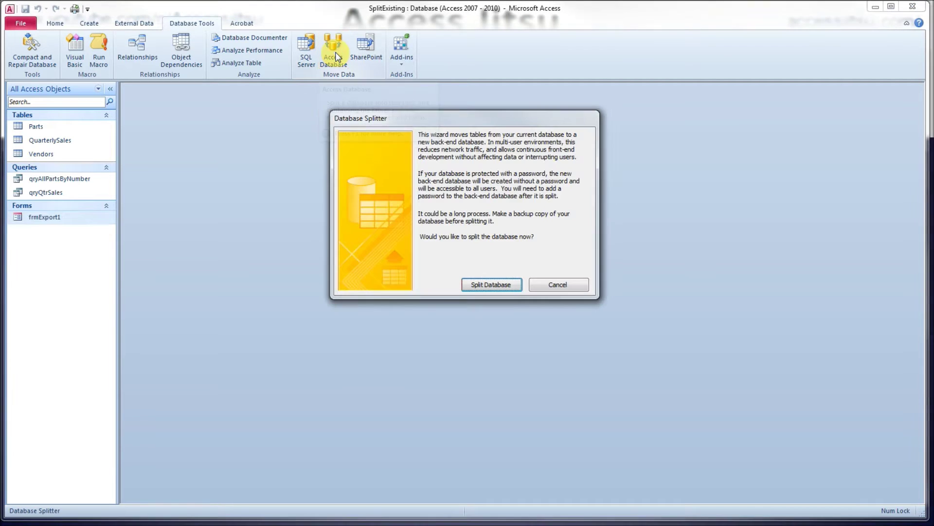
left_click(492, 285)
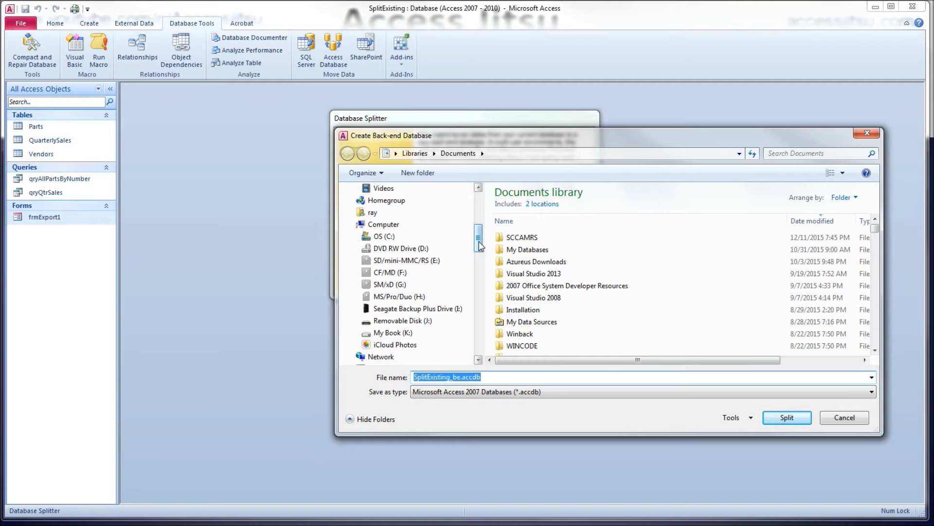
left_click(459, 377)
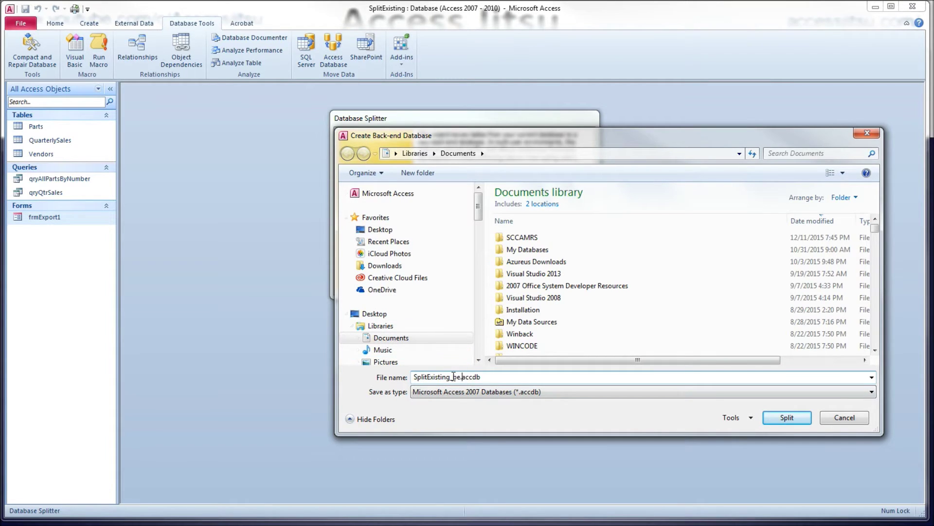
left_click_drag(450, 377, 461, 377)
left_click(480, 377)
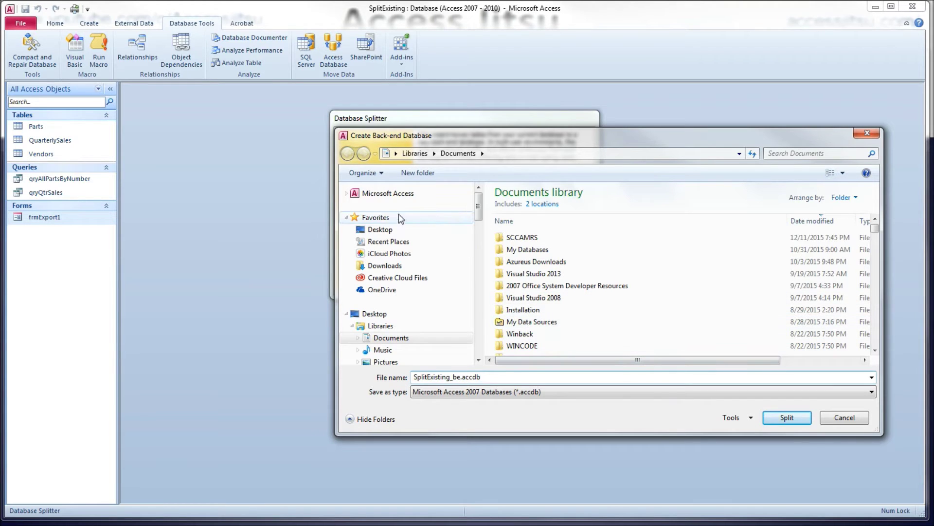
left_click(384, 231)
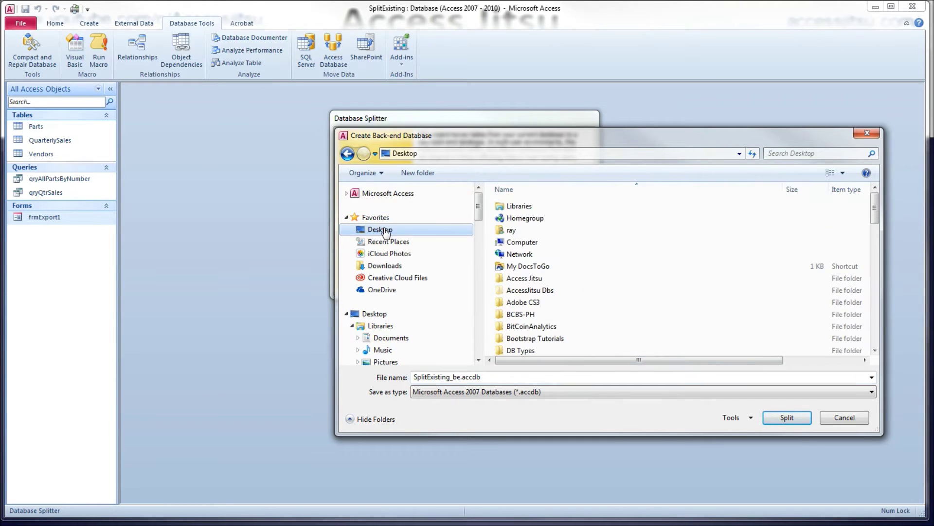
left_click(567, 291)
double_click(567, 291)
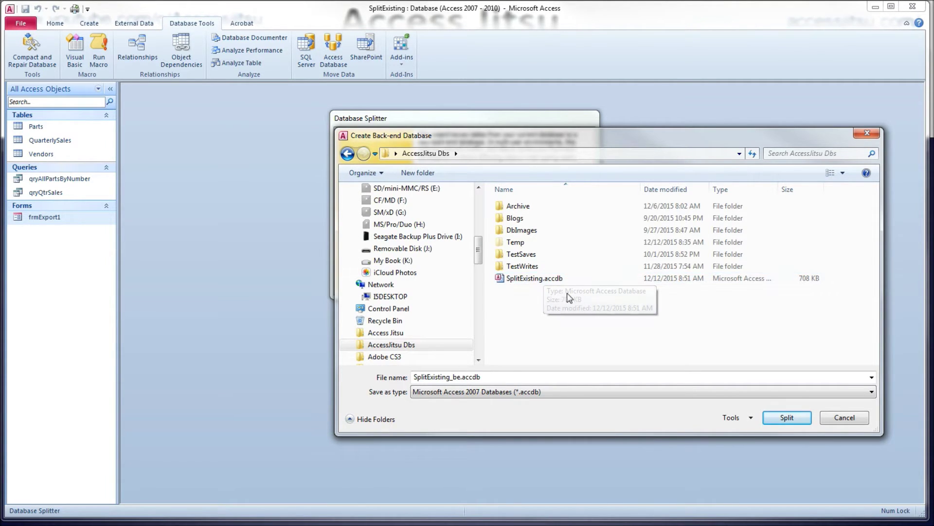
Keep SplitExisting_be.accdb as the back-end name and split the database.
double_click(455, 378)
left_click(455, 379)
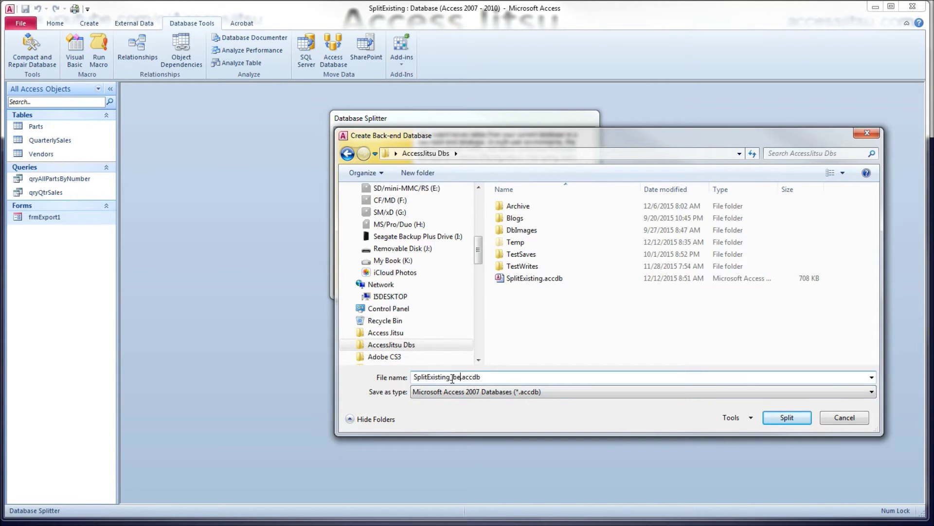
left_click_drag(451, 377, 461, 377)
left_click(512, 377)
left_click(785, 419)
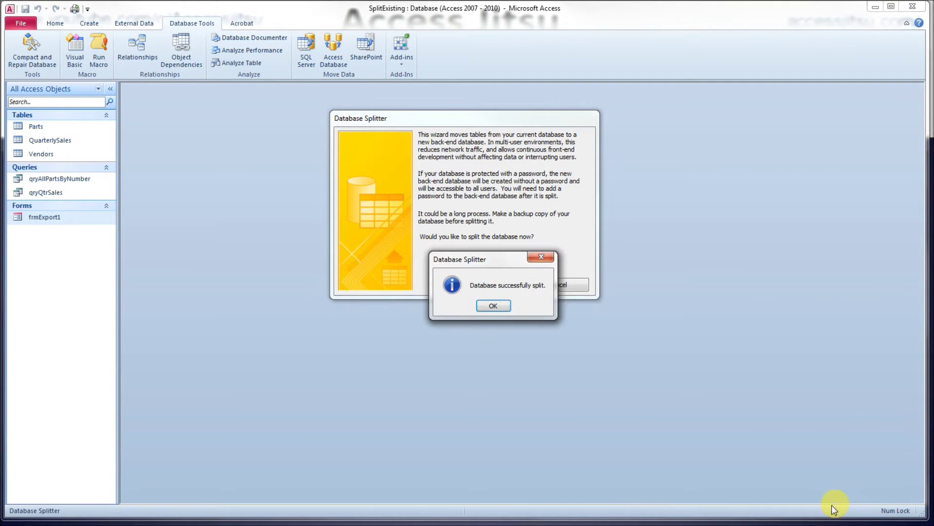
left_click(494, 305)
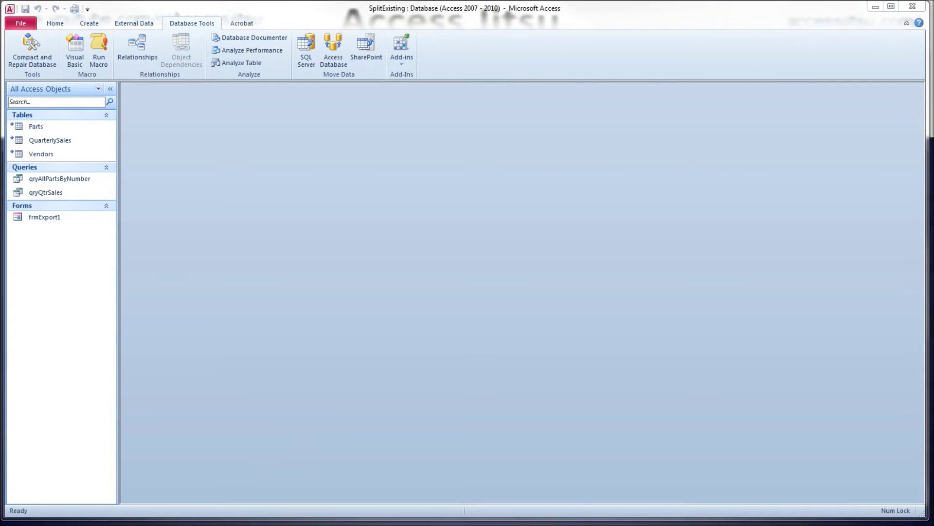
In Explorer's AccessJitsu Dbs folder, open the new SplitExisting_be.accdb back end.
key("alt+Tab")
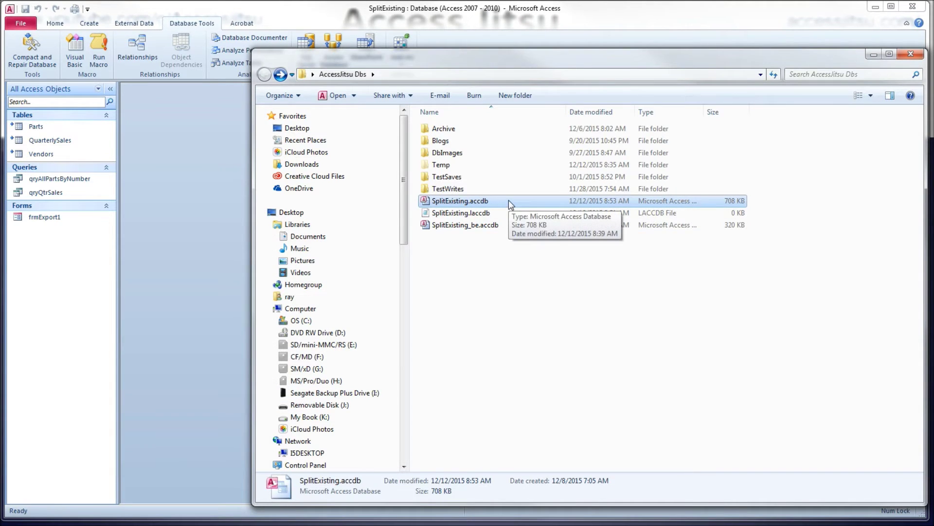
left_click(505, 217)
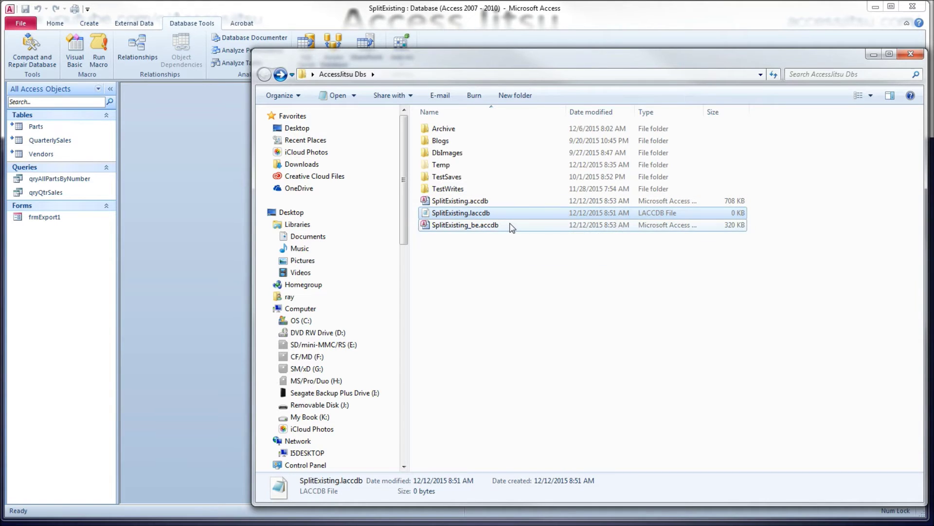
left_click(512, 228)
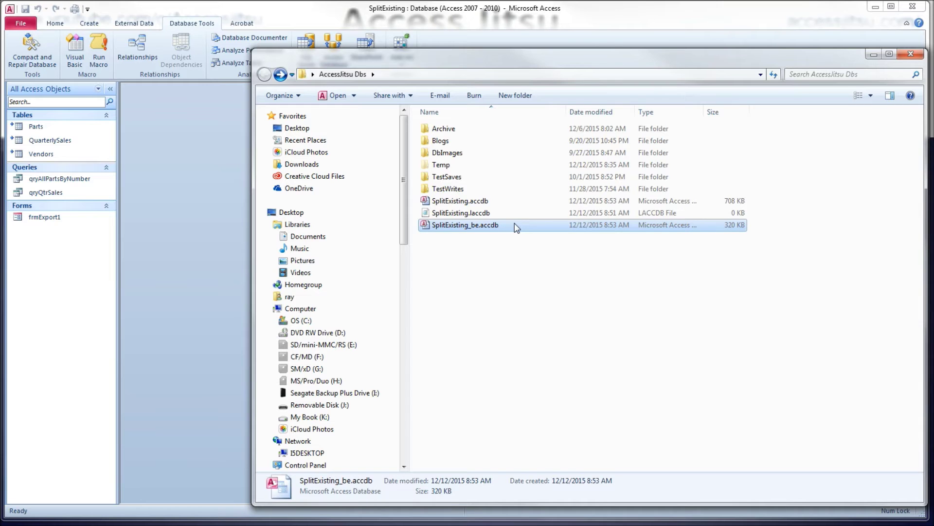
left_click(516, 229)
double_click(532, 221)
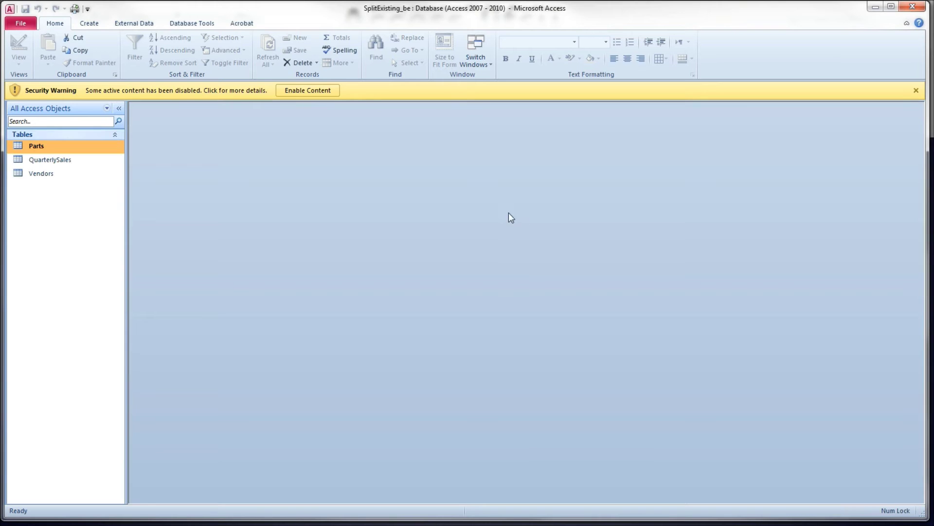
Enable the back end's content, check the front end's linked table paths, then close SplitExisting_be.
left_click(329, 91)
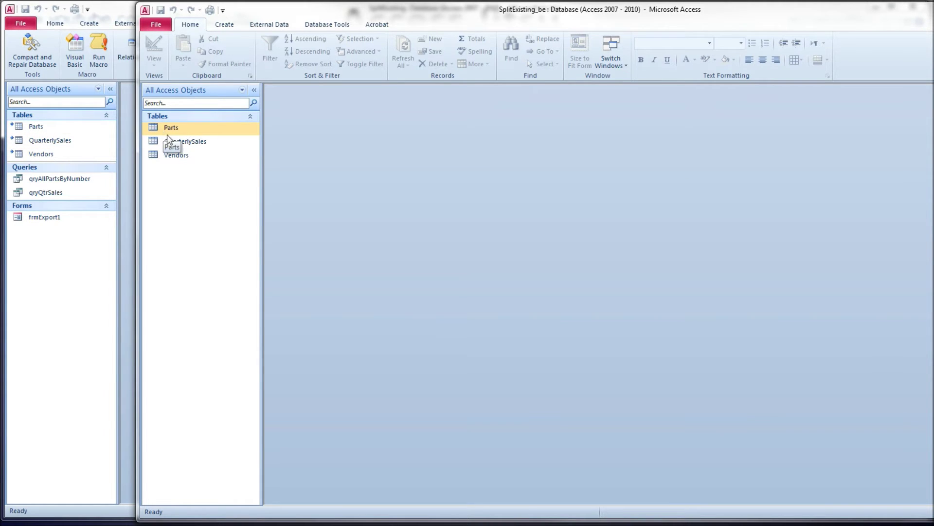
left_click(124, 253)
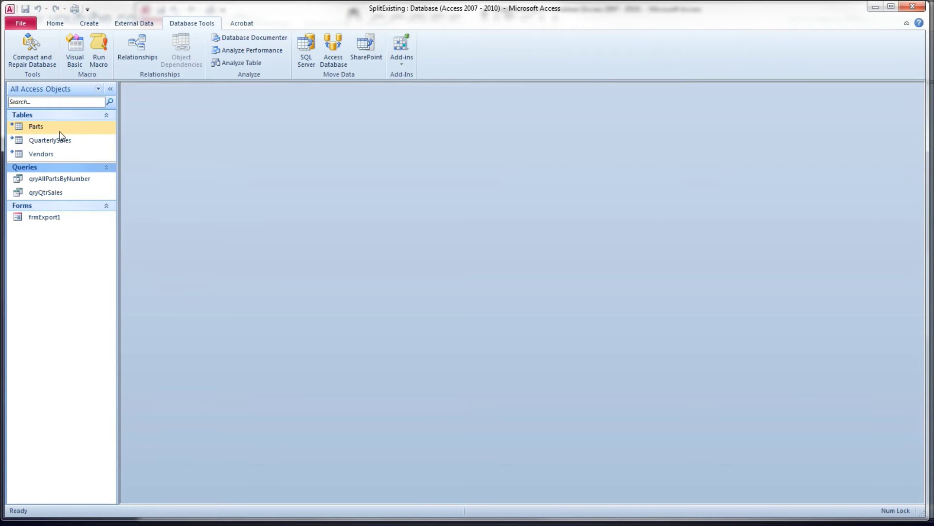
mouse_move(59, 130)
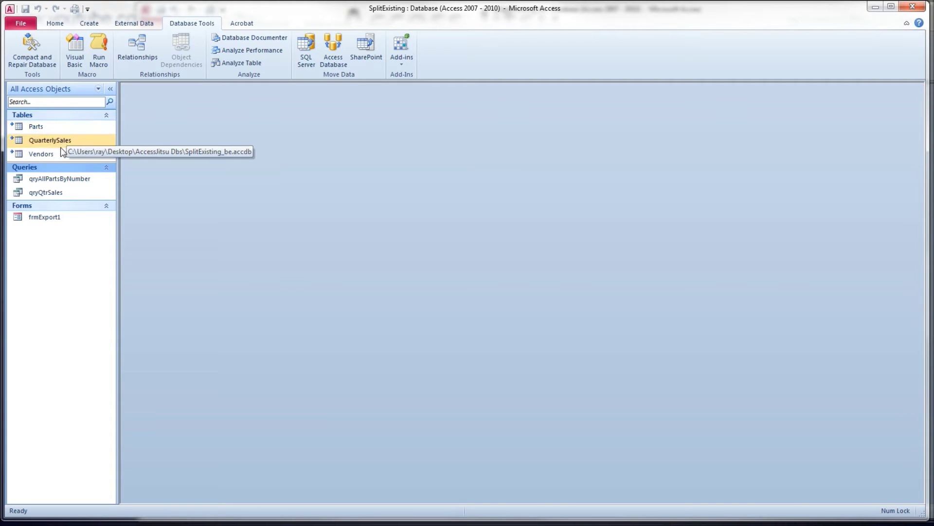
mouse_move(59, 157)
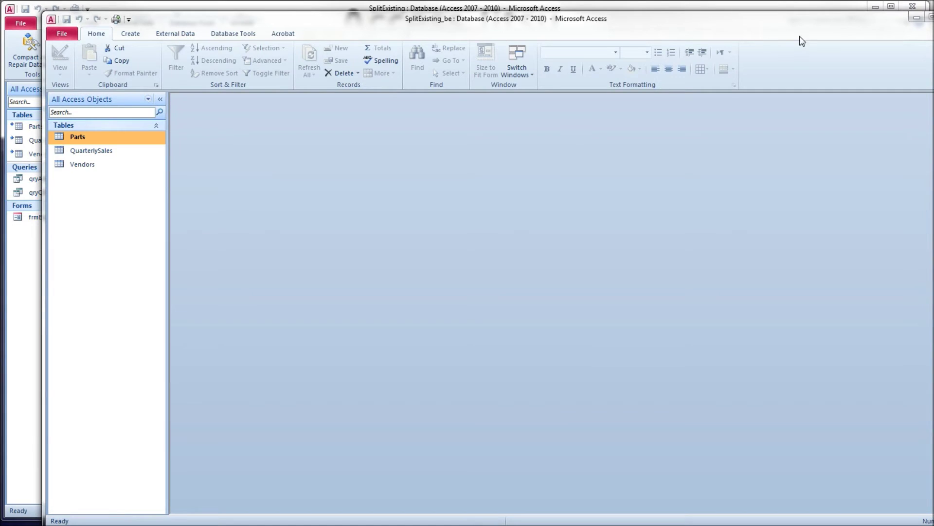
left_click(926, 20)
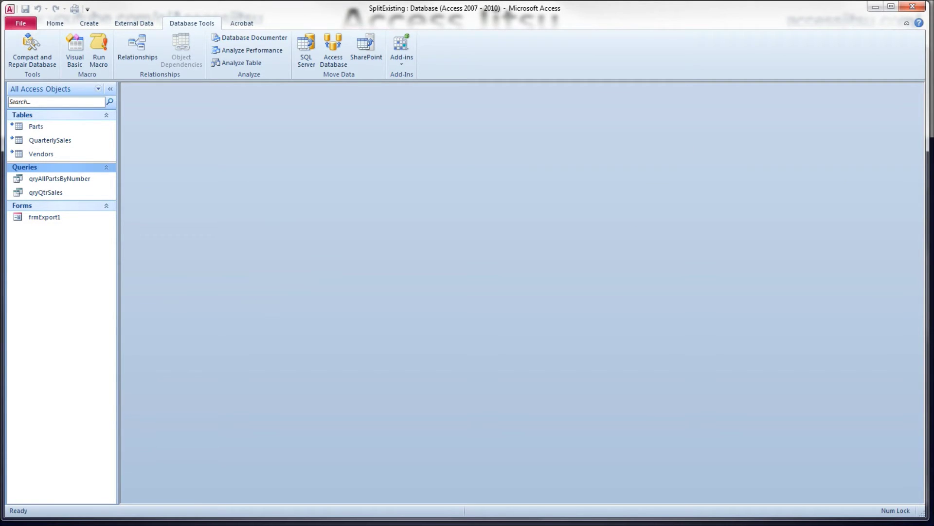
Open linked QuarterlySales and confirm SplitExisting_be.laccdb appears in Explorer, then close the datasheet.
key("alt+Tab")
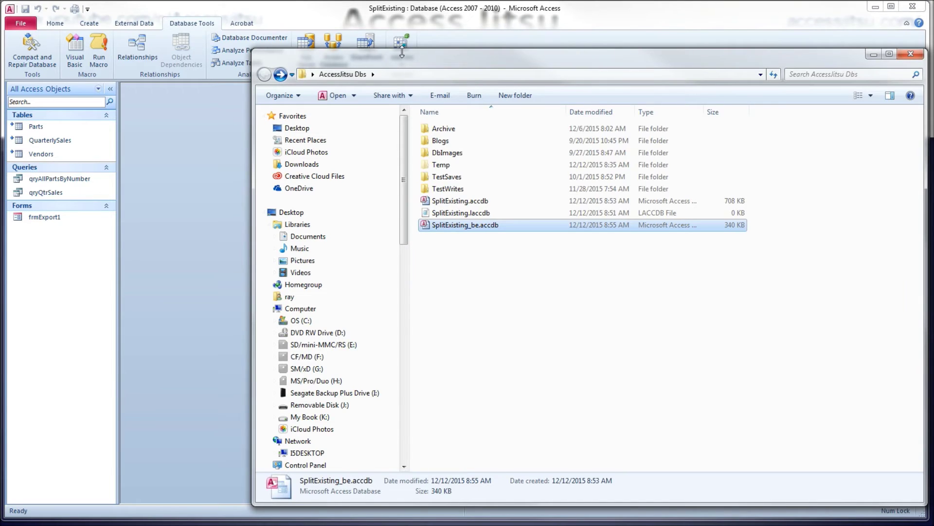
left_click_drag(404, 54, 492, 56)
left_click(141, 144)
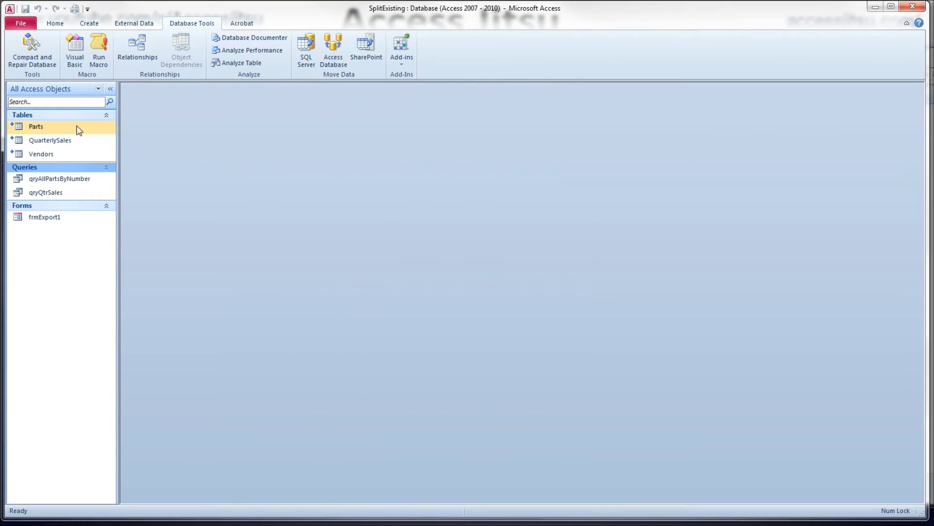
double_click(56, 141)
key("alt+Tab")
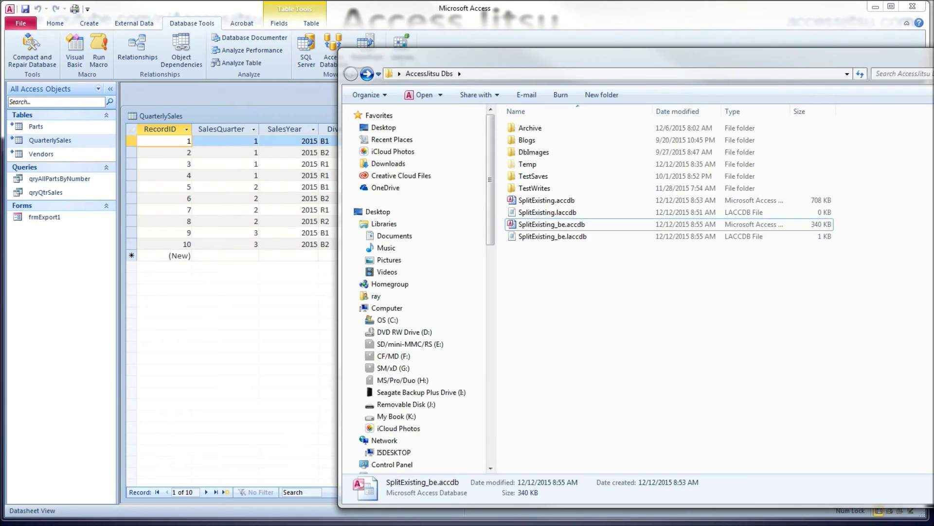
left_click(601, 238)
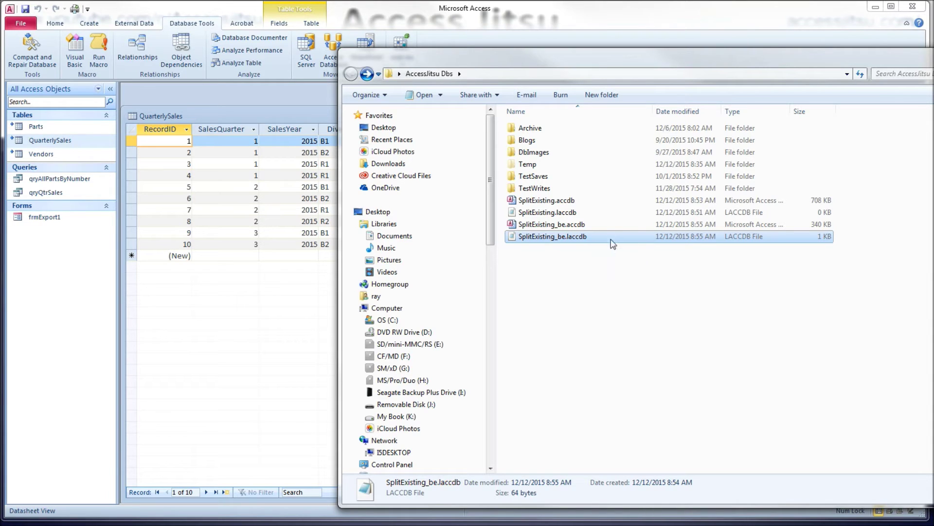
left_click(270, 116)
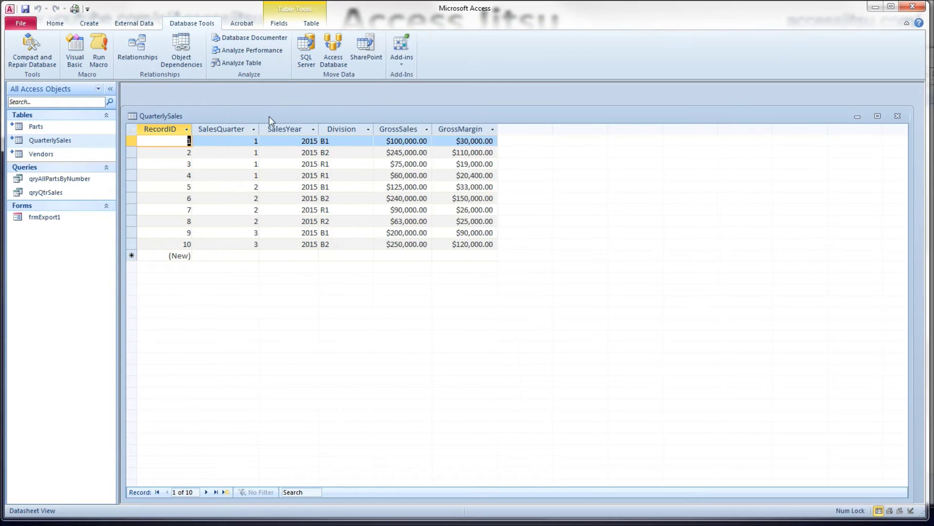
left_click(898, 115)
In linked Vendors, change the addresses to '293 Watchin Wayx' and '1101 Silicon Wayyyy'.
double_click(62, 154)
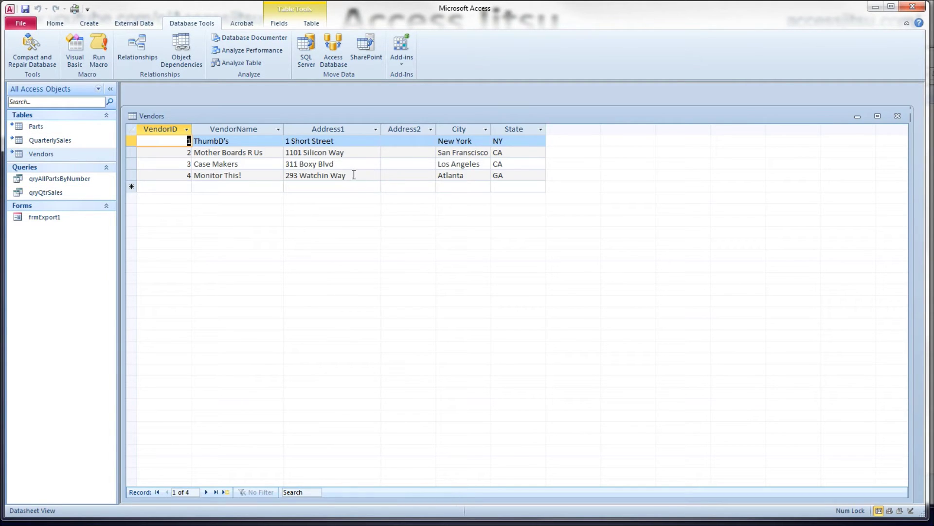
left_click(372, 177)
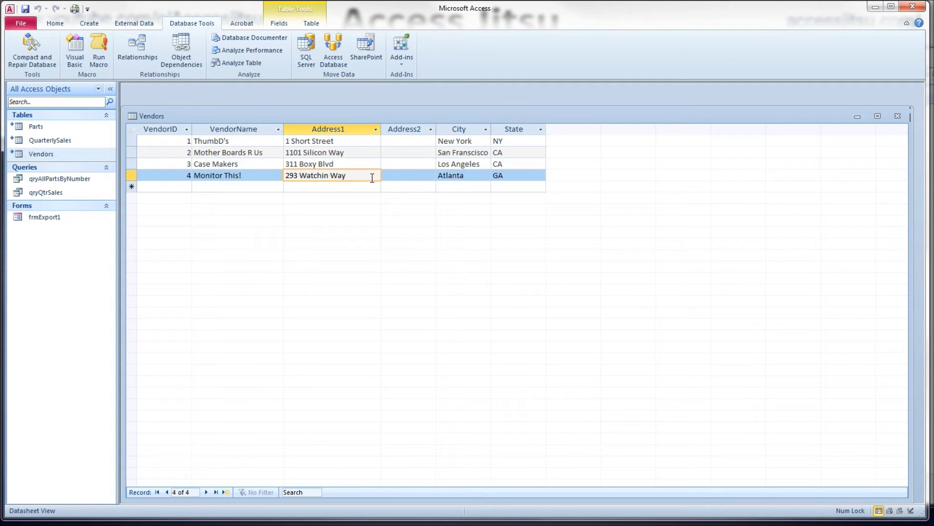
type("x")
left_click(355, 164)
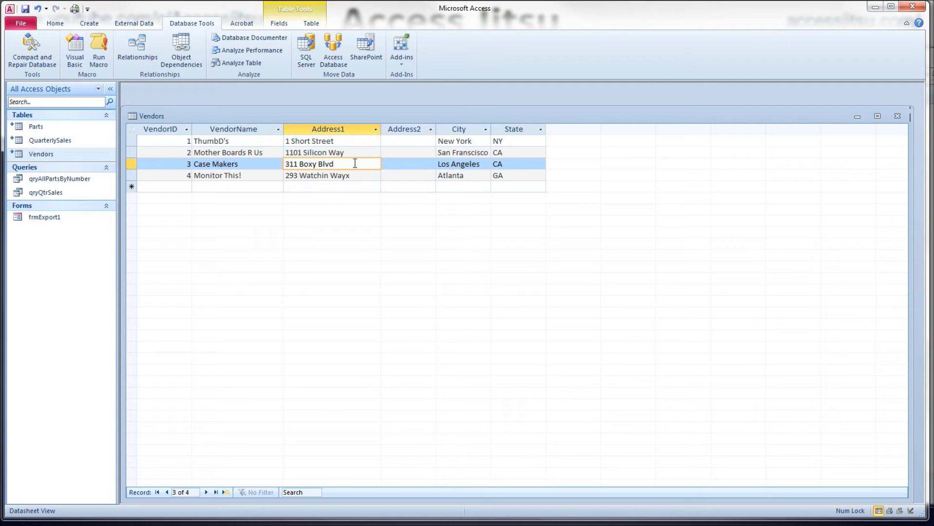
left_click(355, 152)
type("yy")
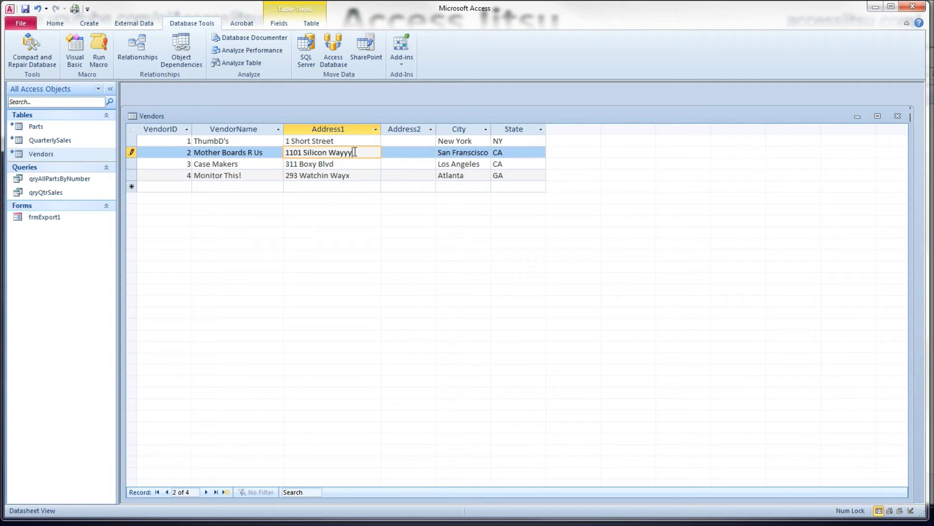
type("y")
key("Up")
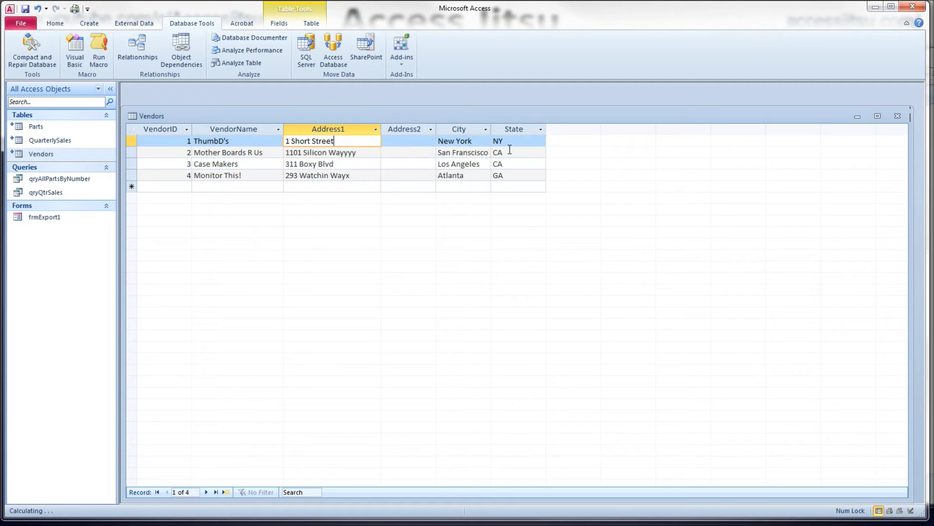
Close Vendors and open SplitExisting_be.accdb from the AccessJitsu Dbs folder.
left_click(898, 117)
key("alt+Tab")
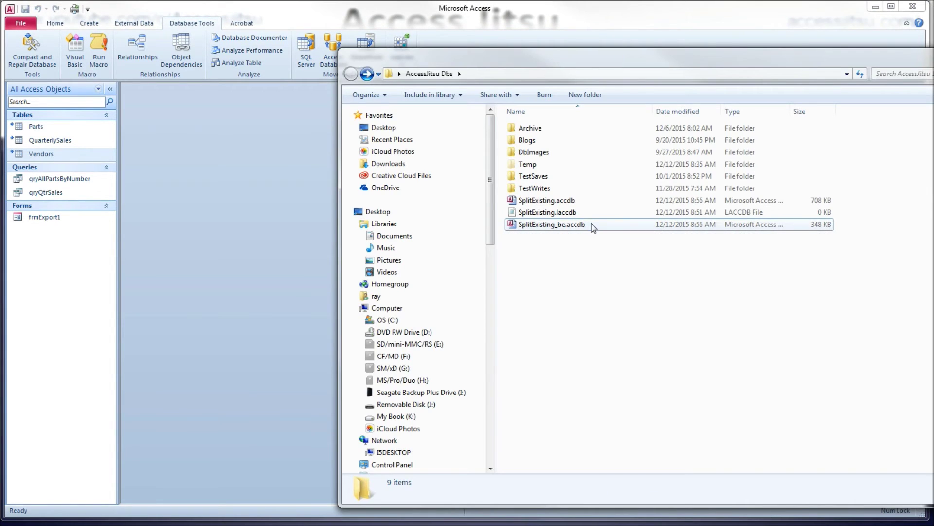
double_click(552, 224)
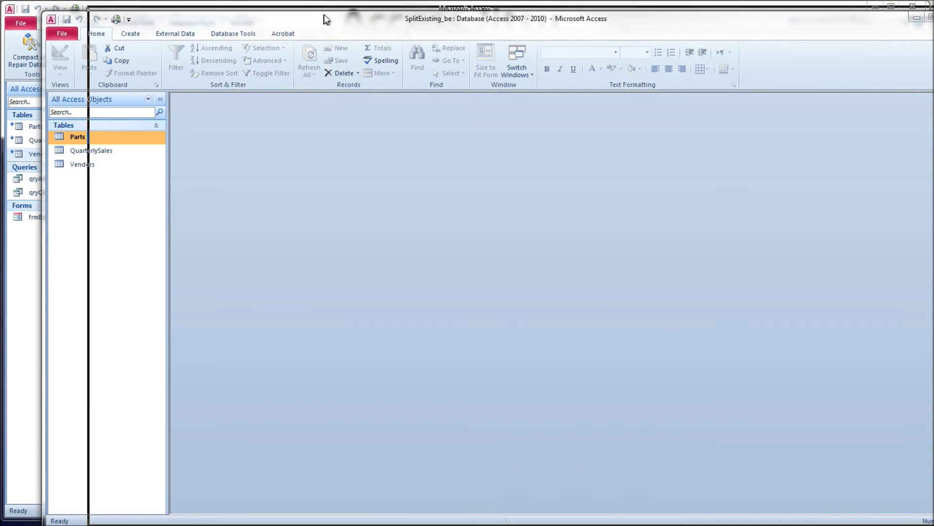
In the back-end Vendors table, restore '1101 Silicon Way' and '293 Watchin Way', then close it.
double_click(157, 161)
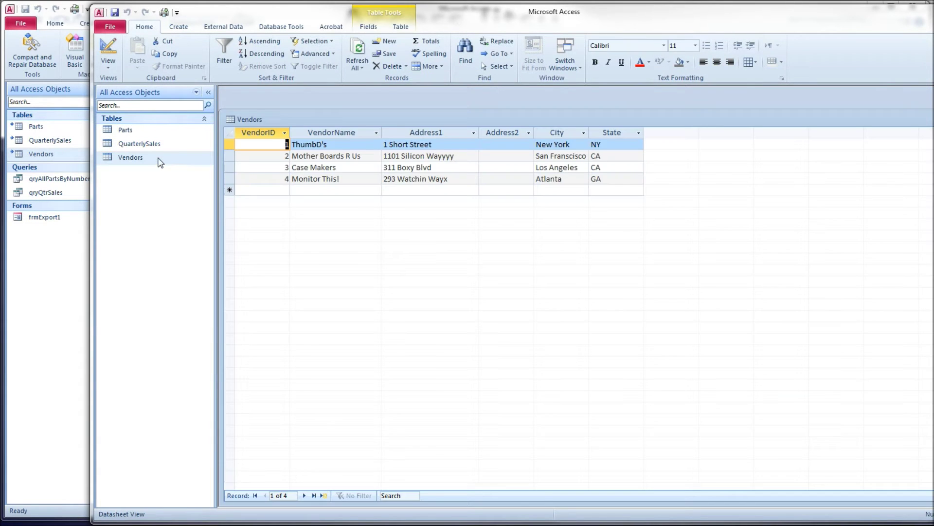
left_click(462, 155)
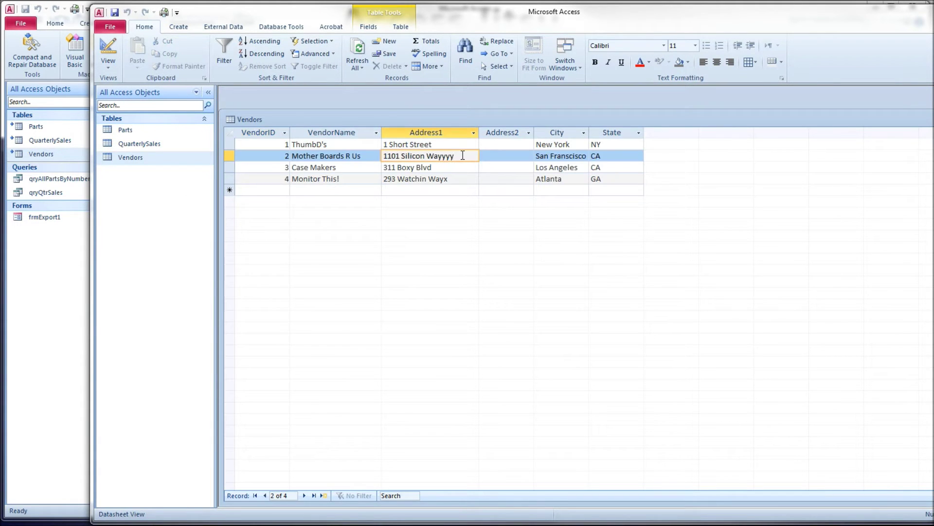
left_click_drag(454, 156, 442, 156)
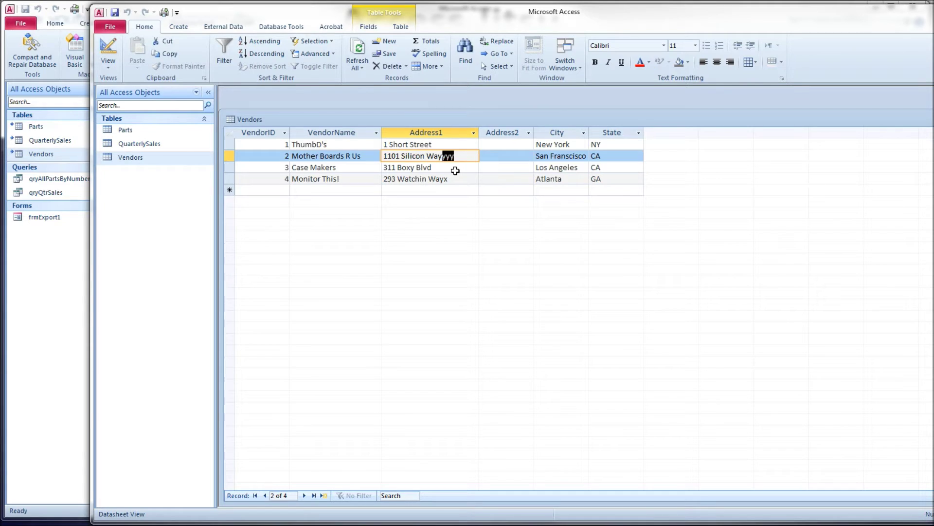
key("Delete")
left_click(452, 179)
key("BackSpace")
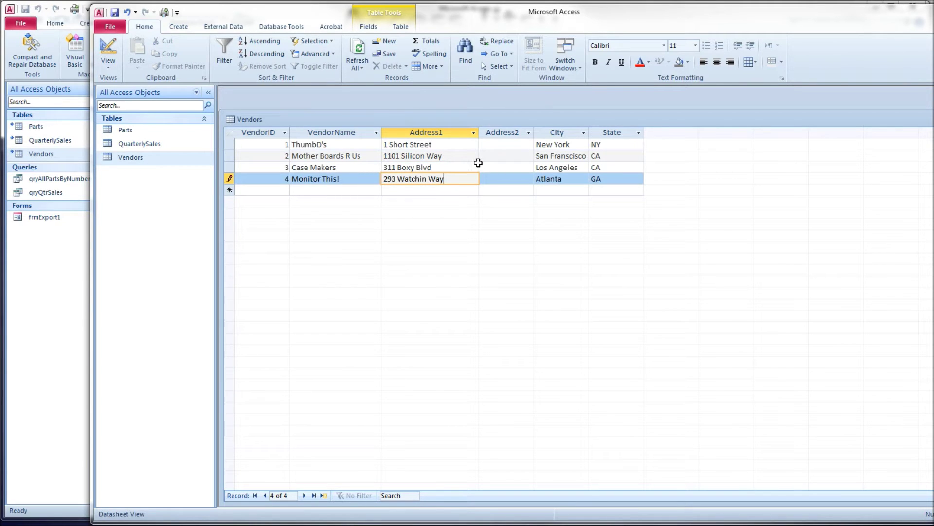
key("Up")
key("ctrl+w")
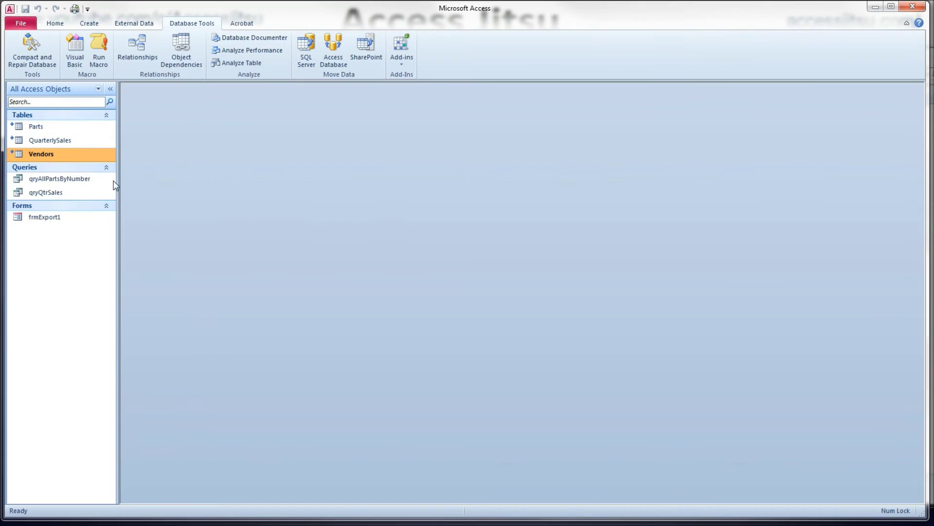
Open the front end's linked Vendors to confirm the corrected addresses.
double_click(92, 154)
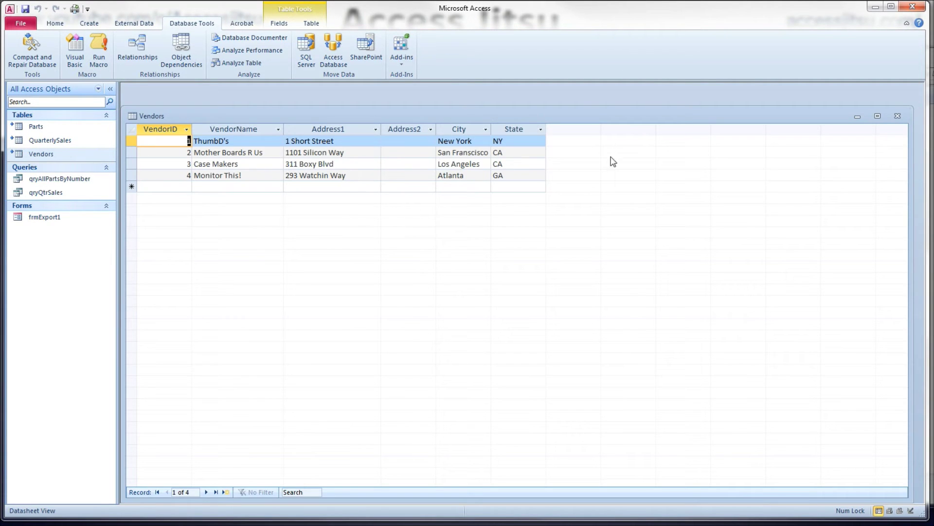
left_click(897, 115)
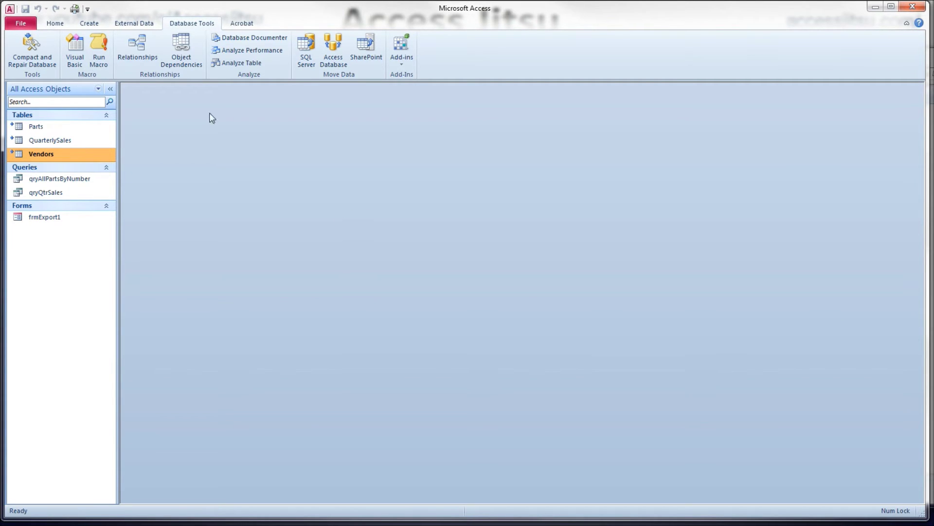
left_click(134, 23)
Open the Linked Table Manager showing Parts, QuarterlySales and Vendors linked to SplitExisting_be.accdb.
left_click(190, 24)
left_click(139, 23)
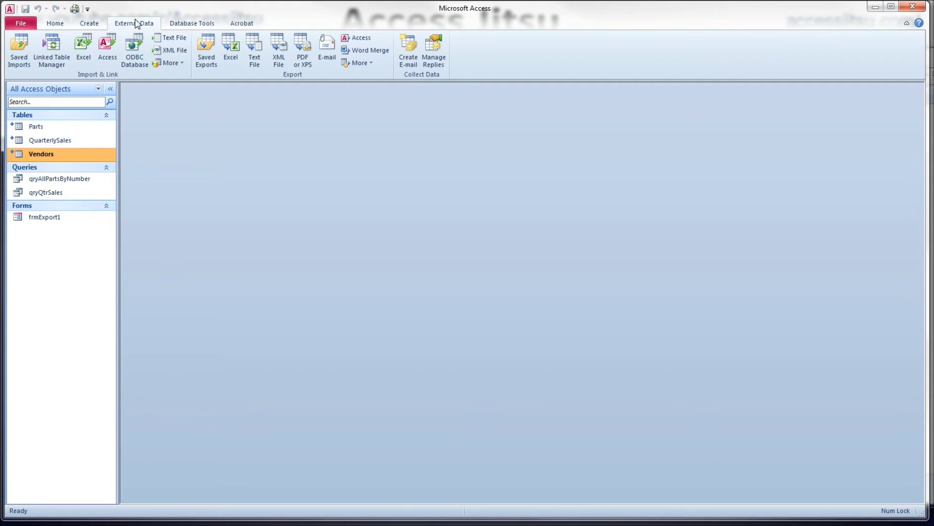
left_click(61, 59)
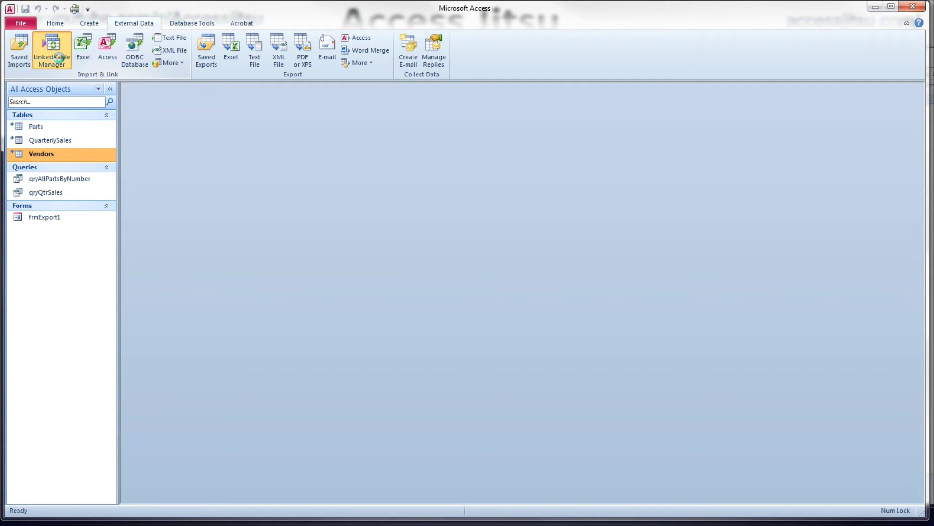
left_click_drag(422, 121, 391, 125)
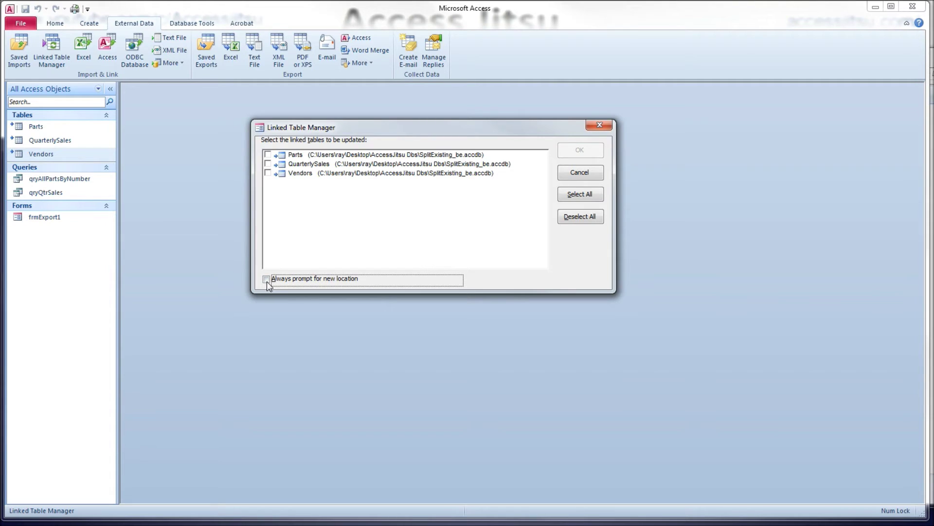
Refresh the QuarterlySales link, acknowledge the success message, and close the Linked Table Manager.
left_click(268, 164)
left_click(580, 151)
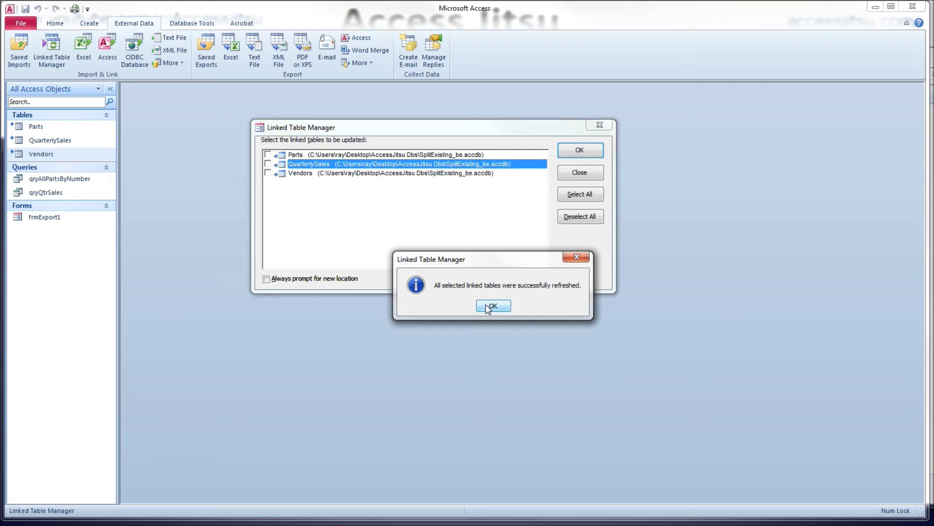
left_click(491, 305)
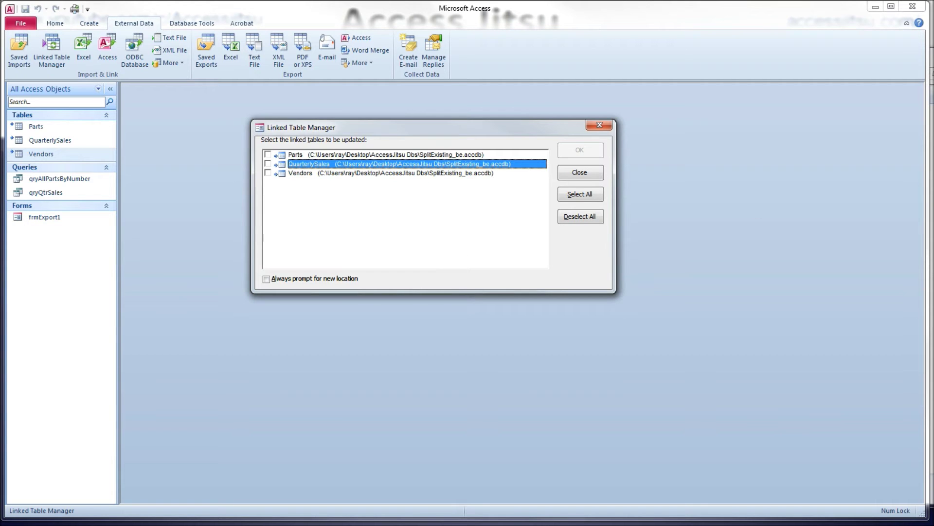
left_click(581, 173)
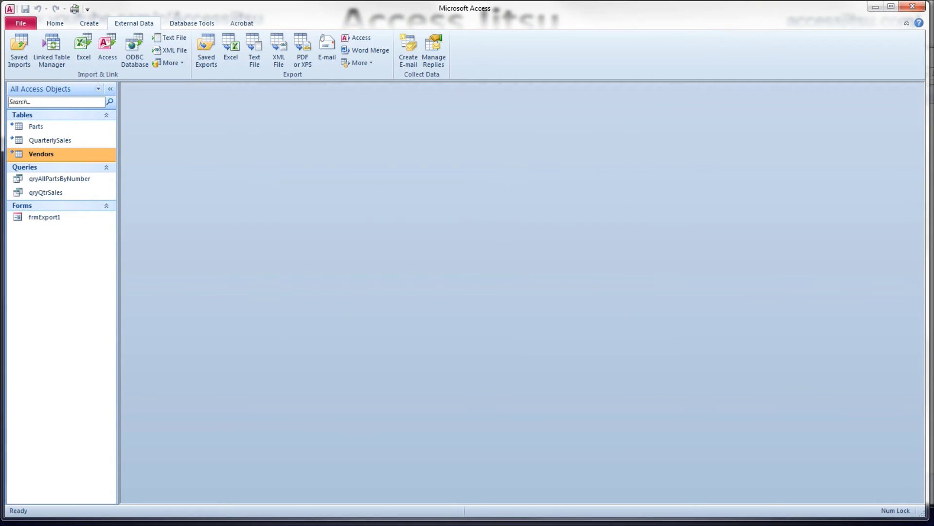
key("alt+Tab")
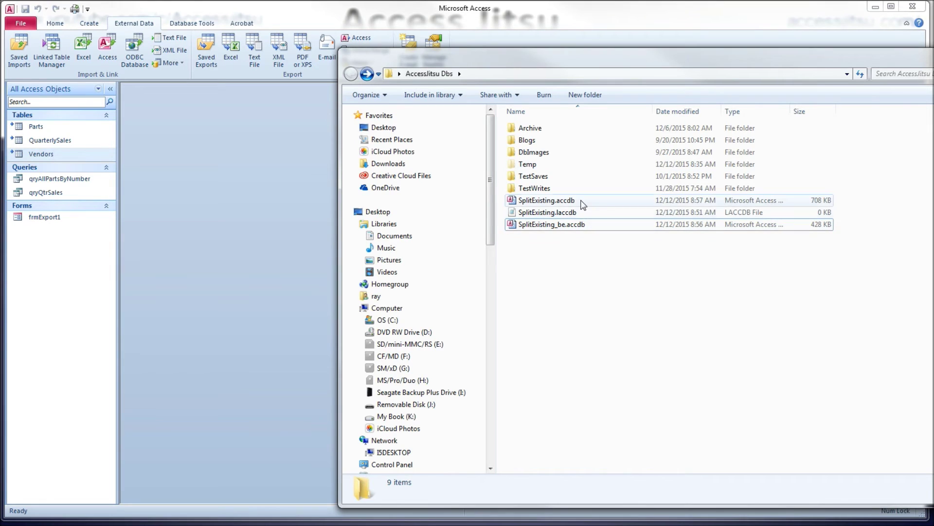
left_click(583, 202)
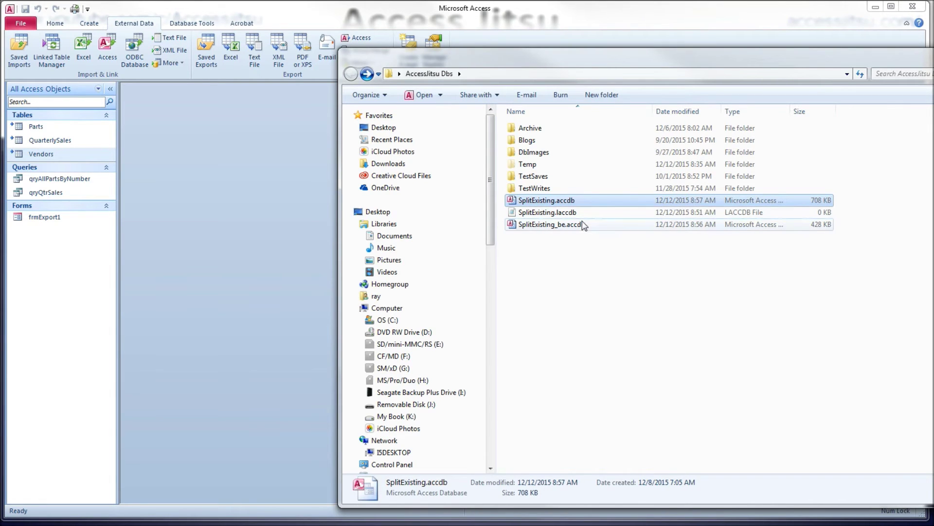
left_click(592, 225, "ctrl")
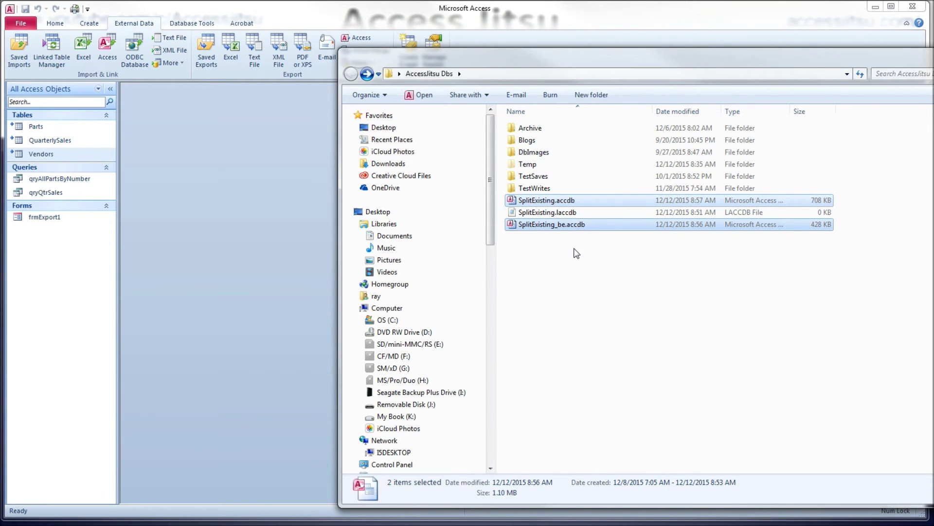
left_click(579, 251)
left_click(151, 132)
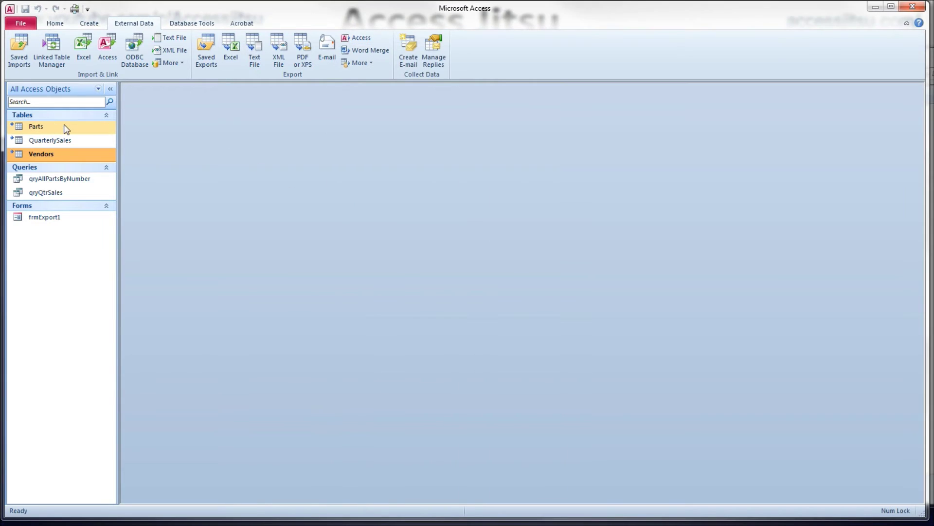
mouse_move(65, 127)
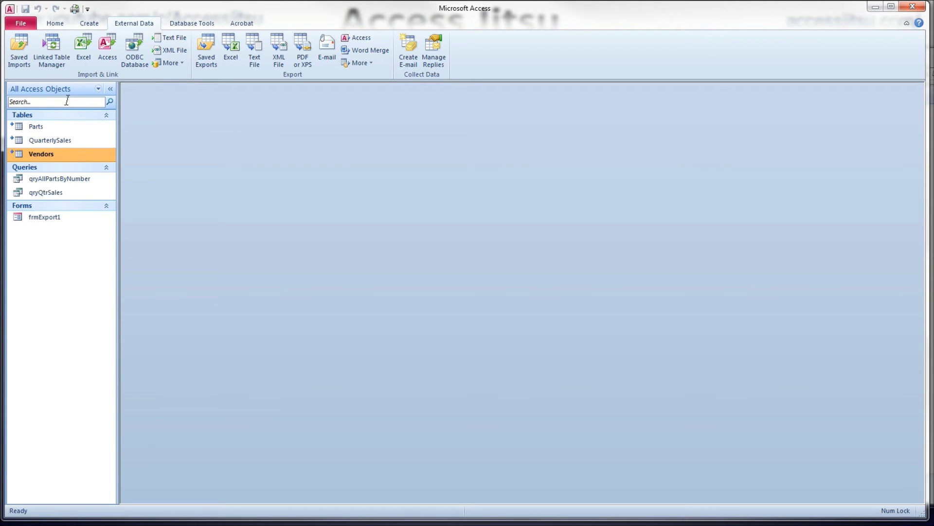
In Linked Table Manager, re-point Parts, QuarterlySales and Vendors to AccessJitsu Dbs\SplitExisting_be.accdb.
left_click(51, 48)
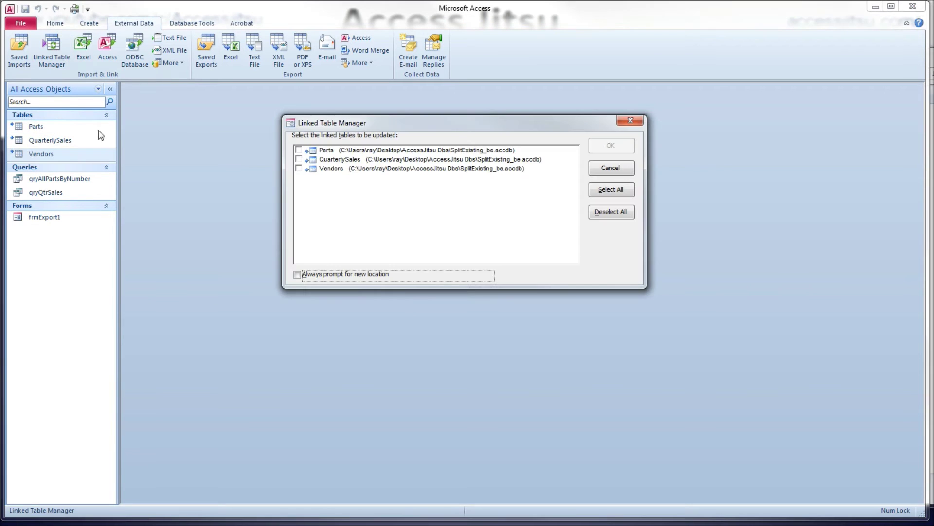
left_click(299, 150)
left_click(299, 159)
left_click(299, 168)
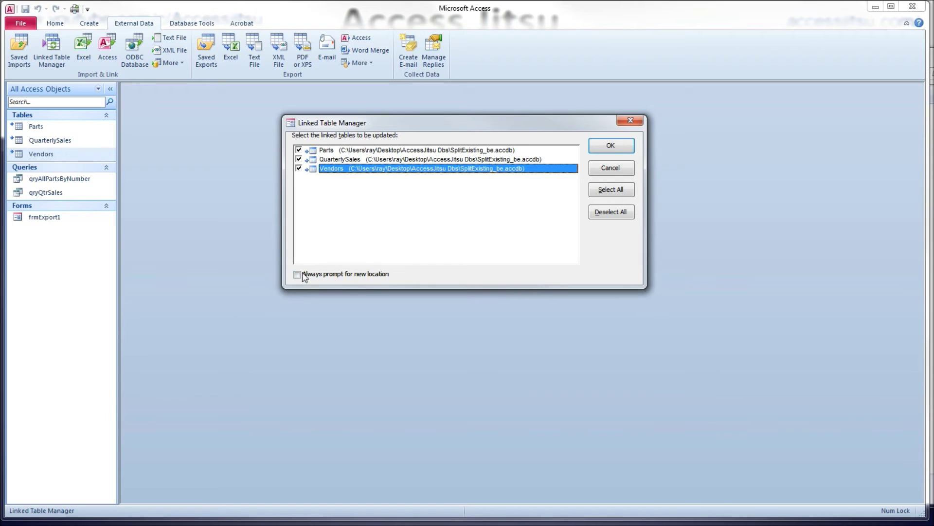
left_click(297, 274)
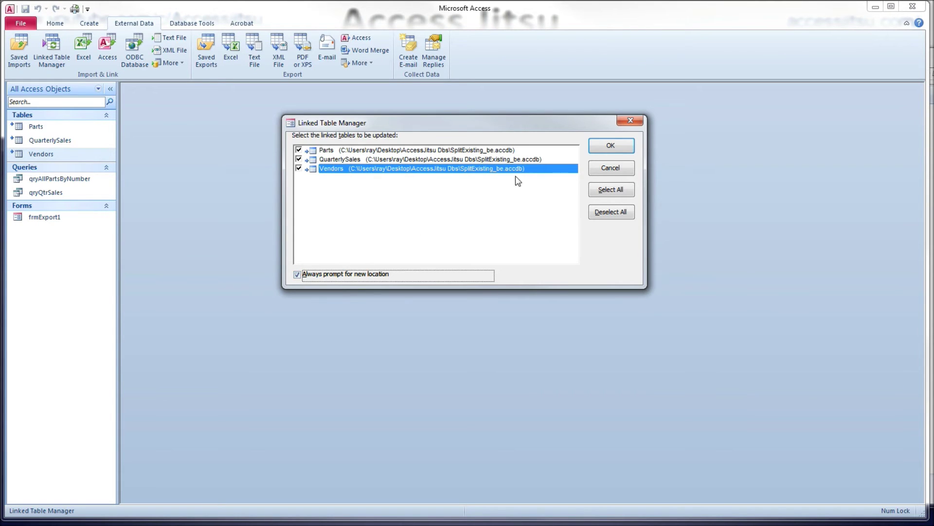
left_click(607, 146)
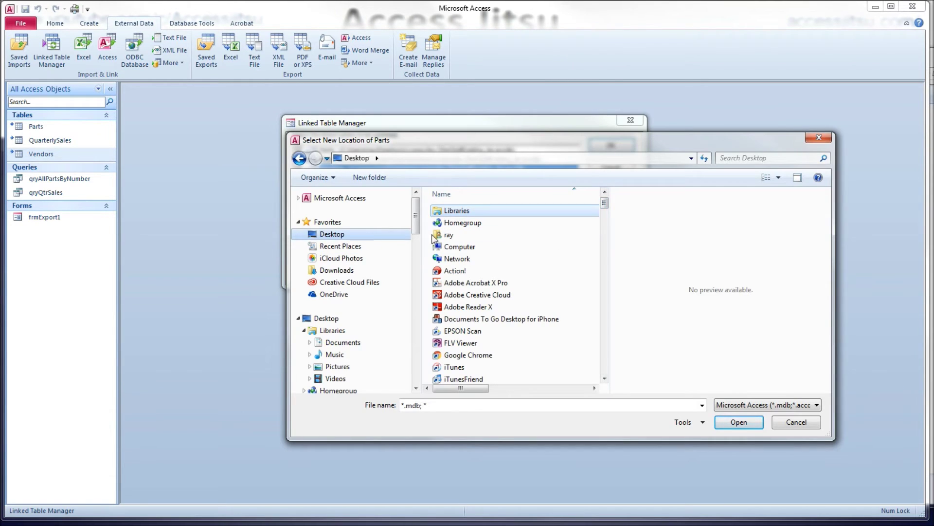
left_click_drag(604, 204, 603, 240)
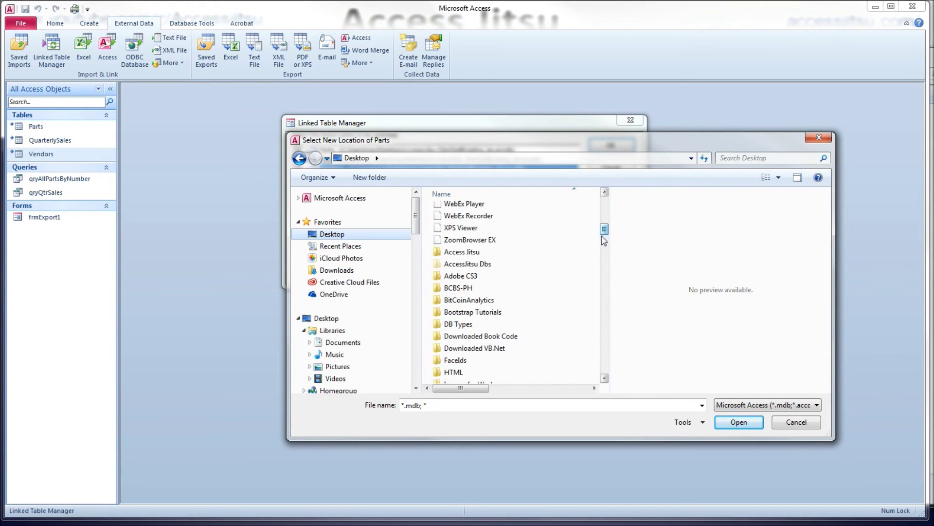
double_click(501, 264)
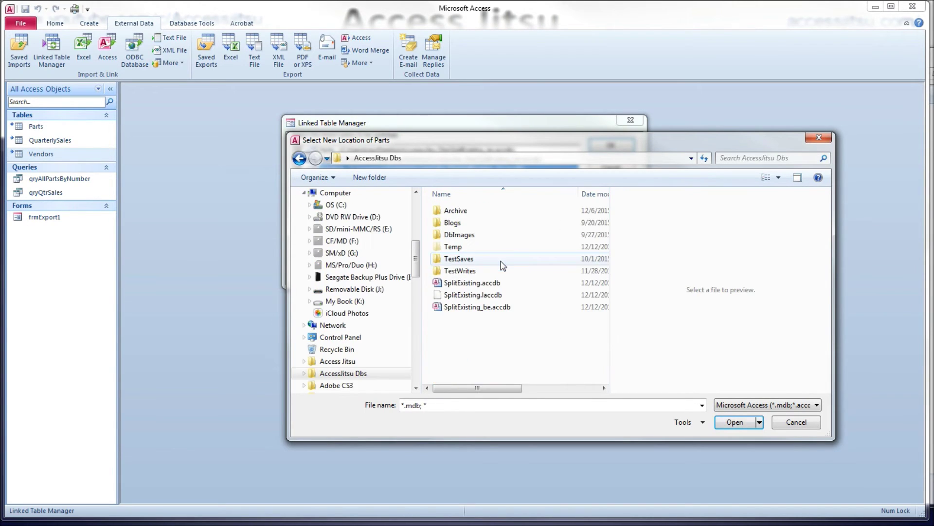
left_click(520, 307)
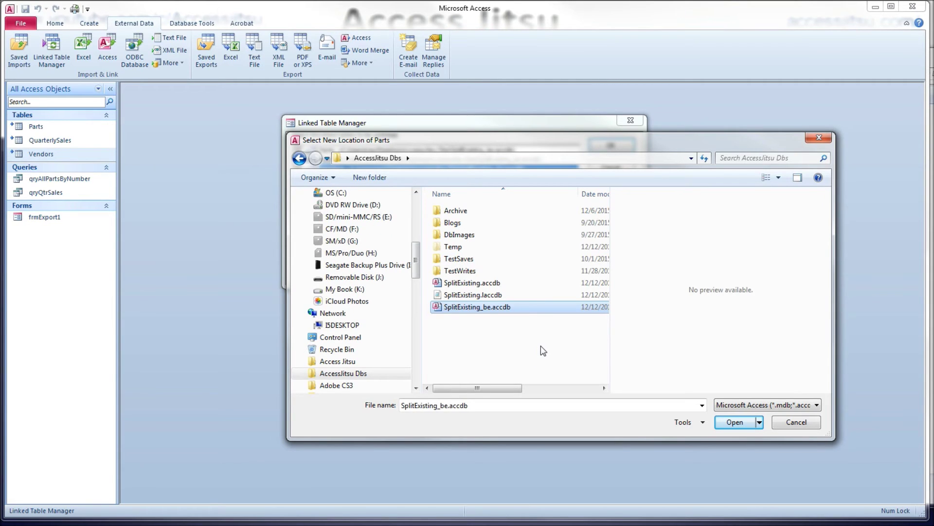
left_click(732, 422)
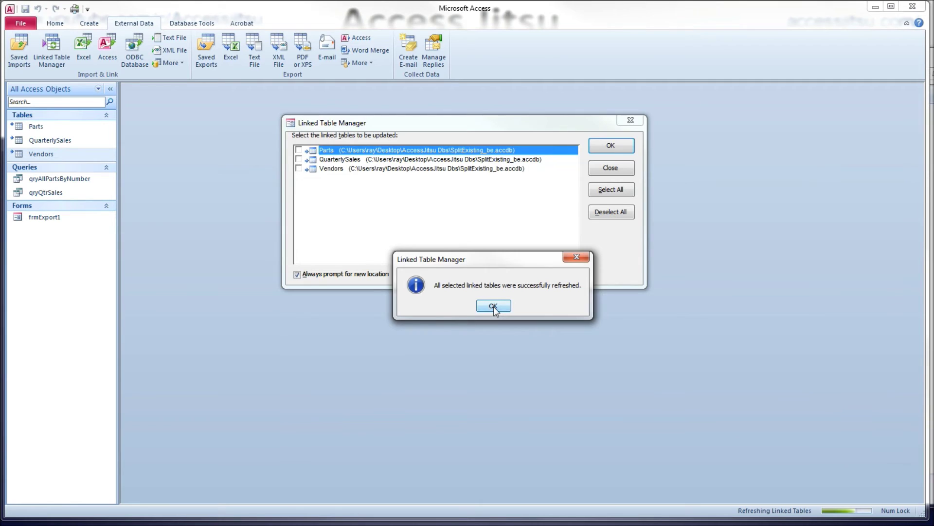
left_click(494, 307)
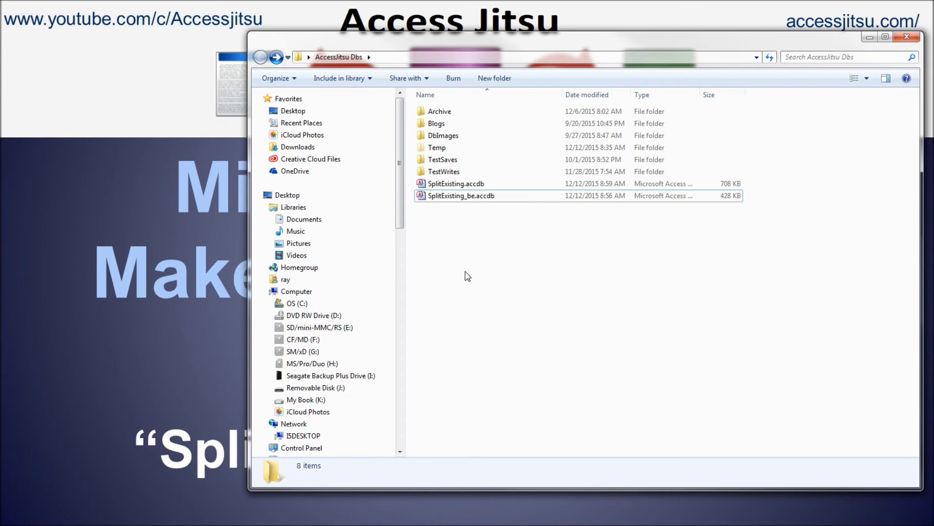
Create a new Microsoft Access Database file named Split_be.accdb in AccessJitsu Dbs and open it.
right_click(466, 255)
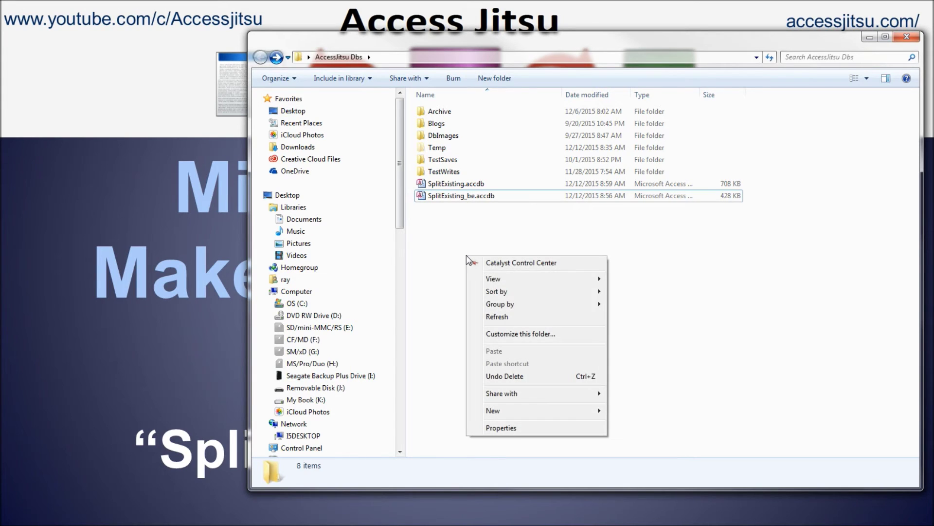
mouse_move(506, 410)
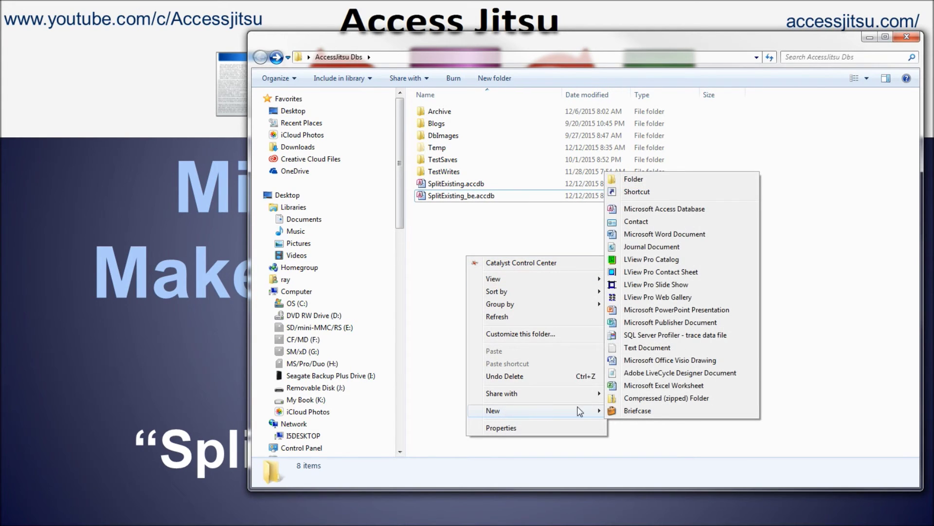
left_click(667, 209)
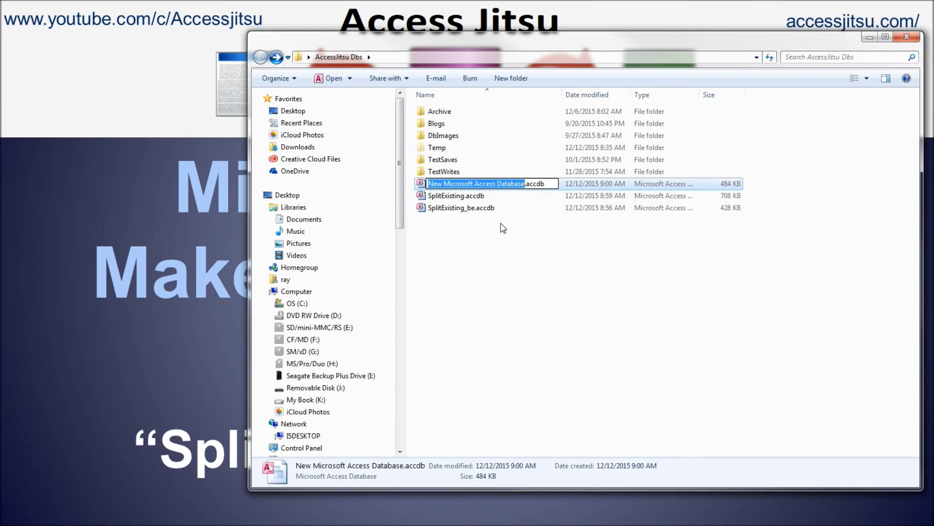
type("Split")
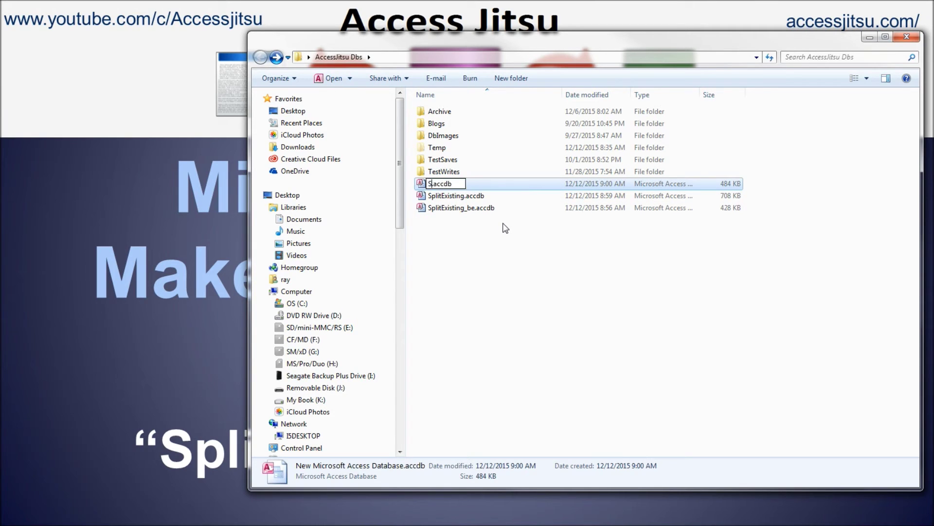
type("_be")
left_click(494, 238)
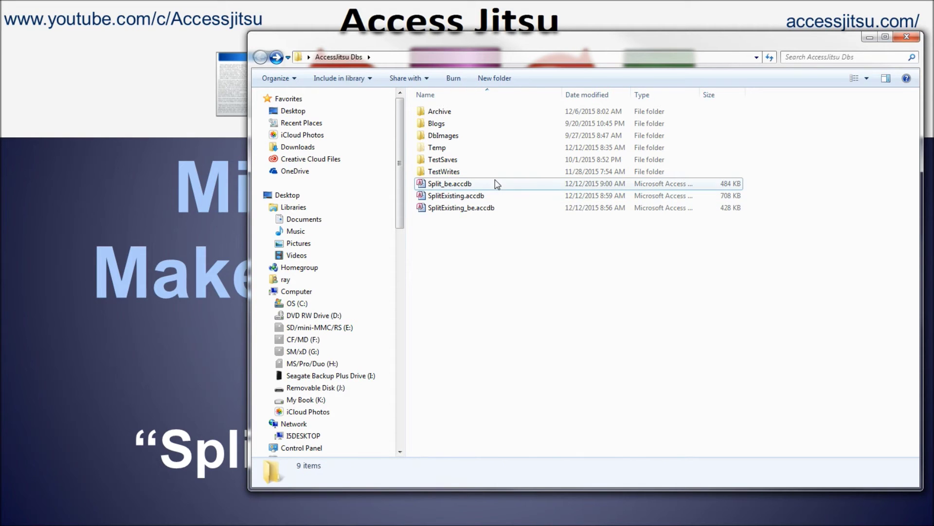
left_click(501, 188)
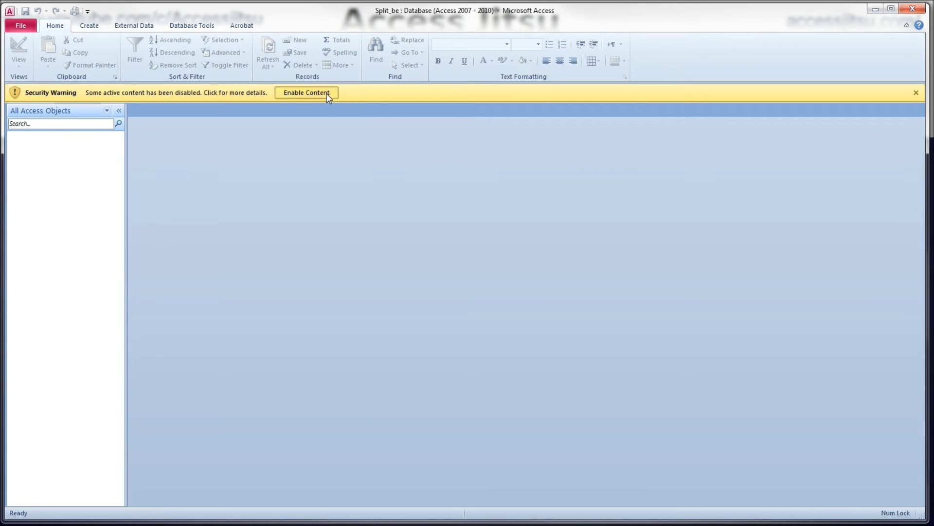
Enable content in Split_be and start an External Data import from an Access database.
left_click(326, 93)
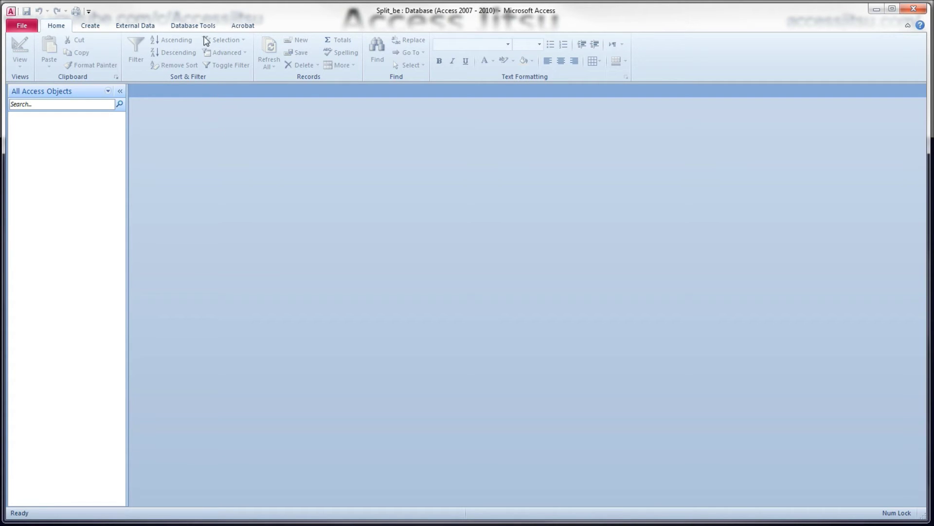
left_click(188, 24)
left_click(146, 28)
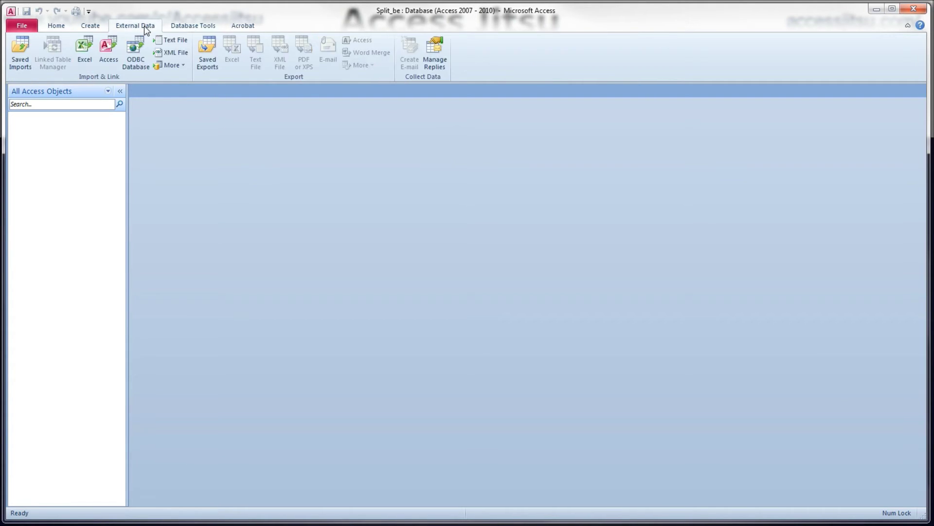
left_click(114, 55)
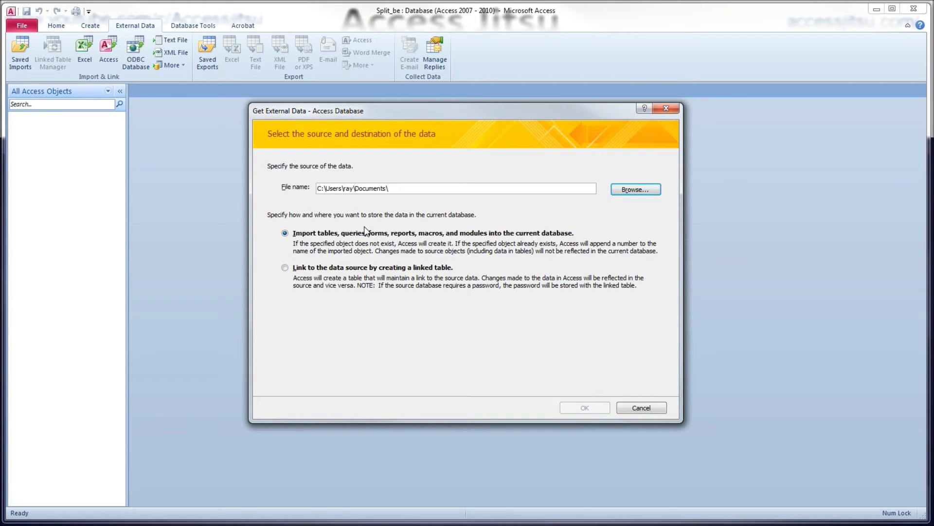
Choose AccessJitsu Dbs\SplitExisting_be.accdb as the import source file.
left_click(627, 191)
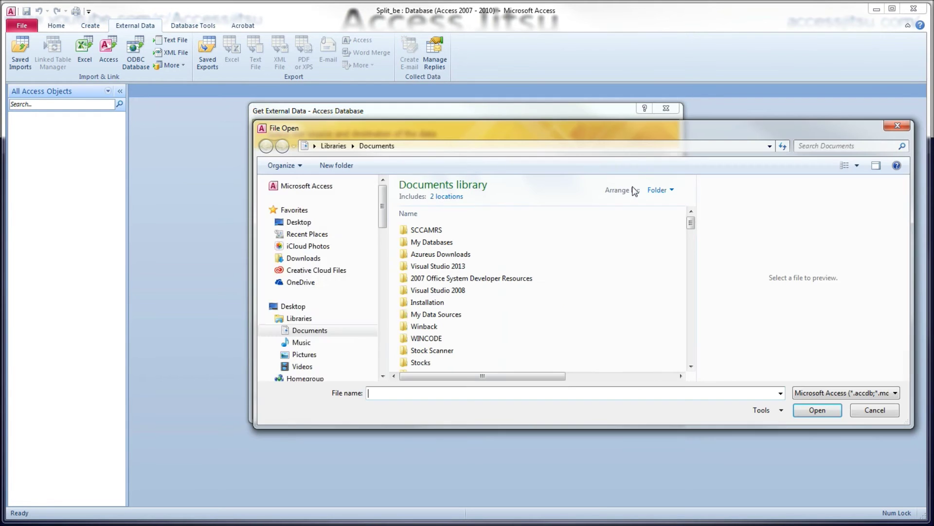
left_click(309, 223)
scroll(695, 219, "down", 2)
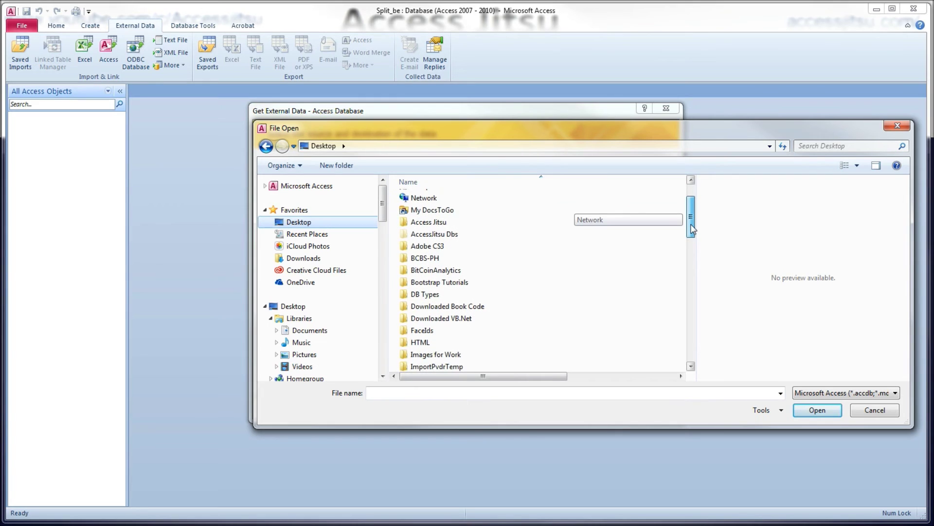
left_click(460, 235)
double_click(460, 236)
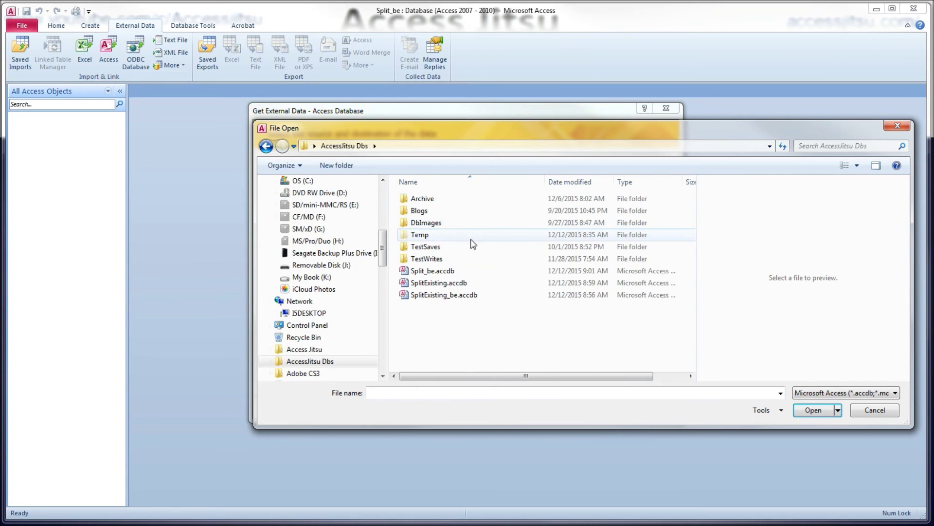
left_click(485, 297)
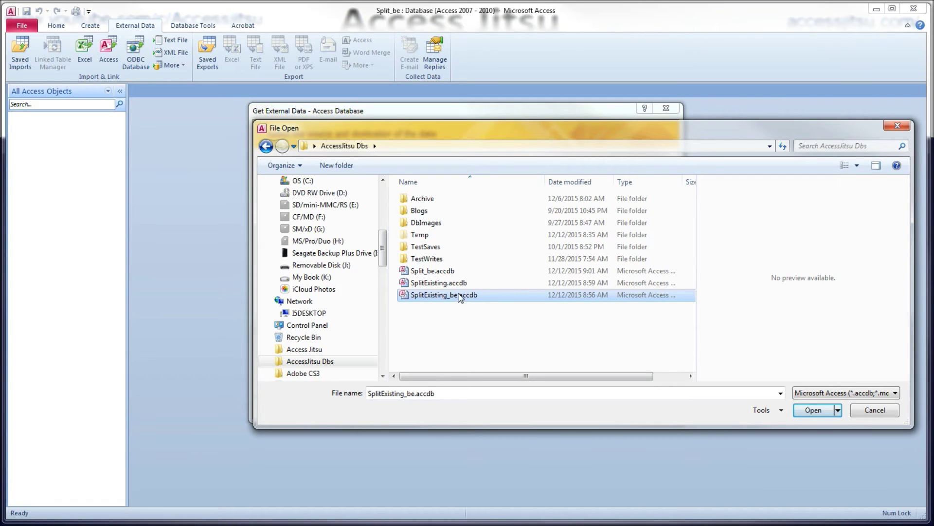
left_click(812, 412)
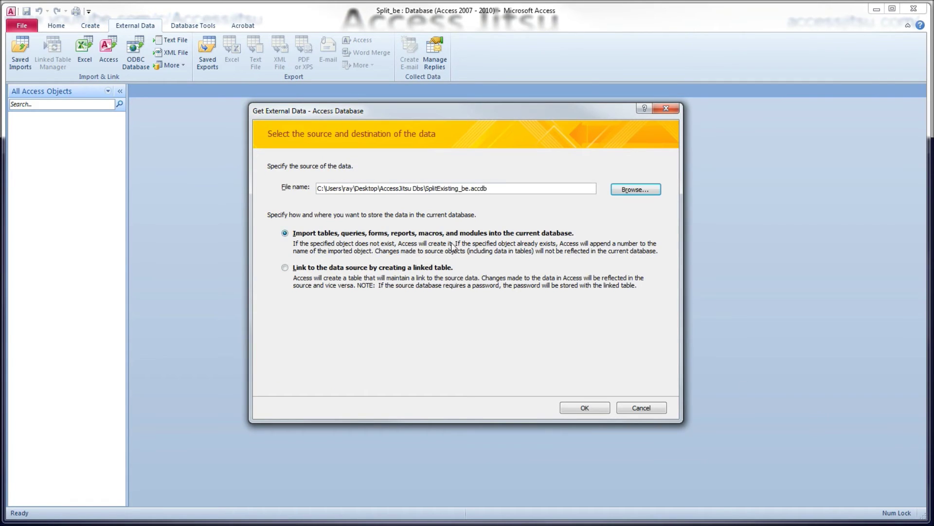
left_click(579, 407)
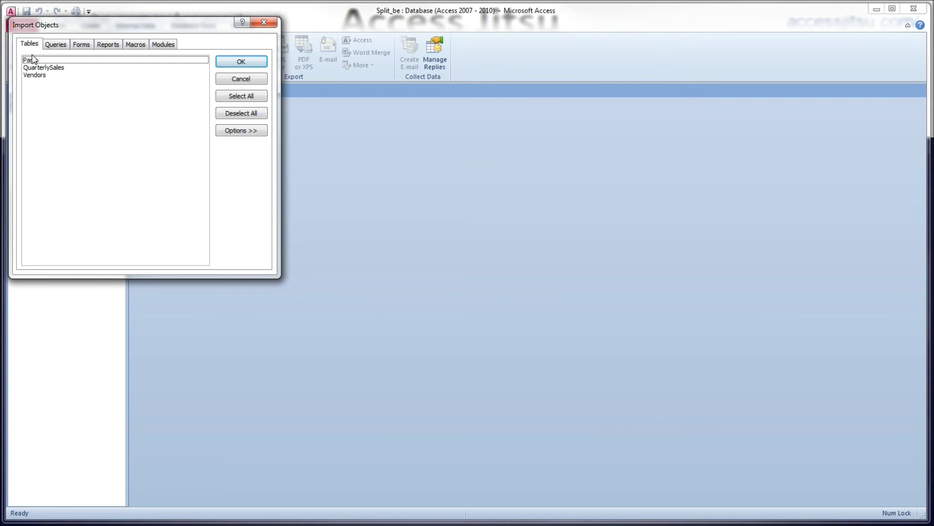
Import only the Parts and QuarterlySales tables, leaving Vendors out, without saving import steps.
left_click(29, 46)
left_click(35, 61)
left_click(54, 68)
left_click(45, 77)
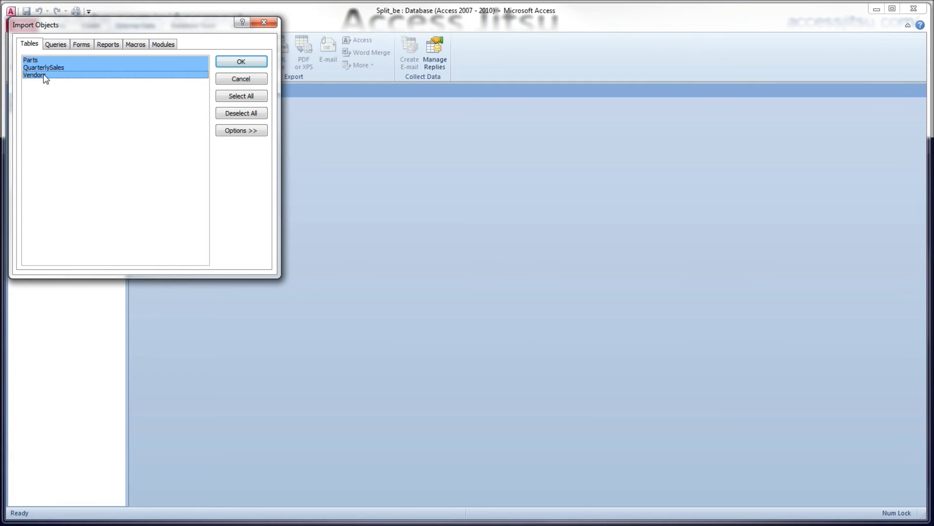
left_click(45, 78)
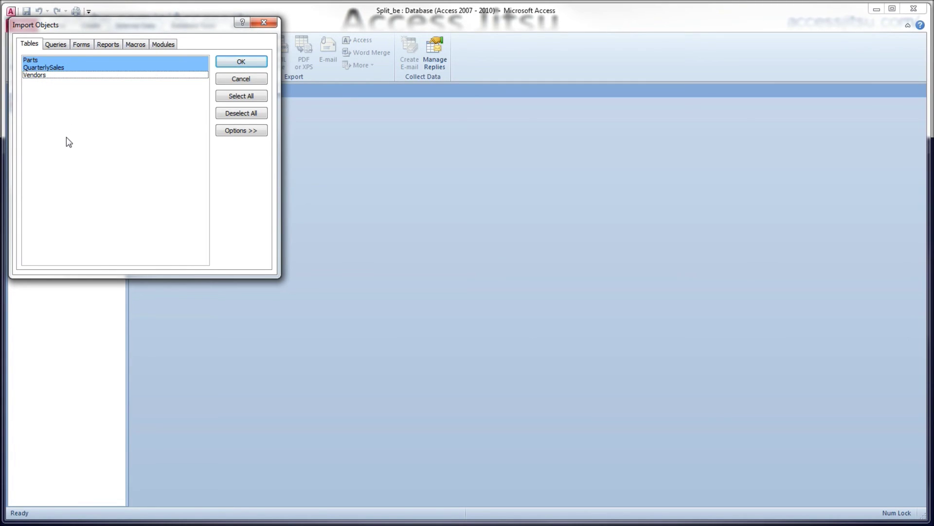
left_click(237, 62)
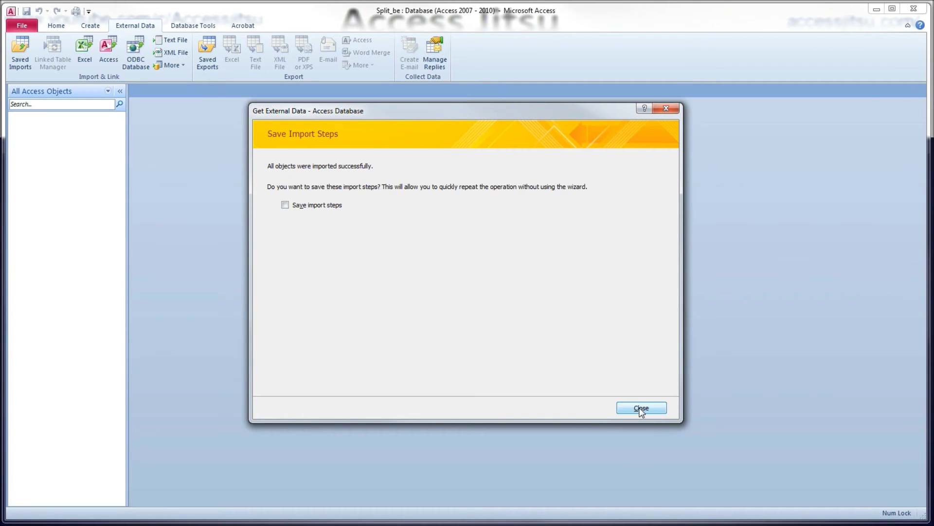
left_click(641, 411)
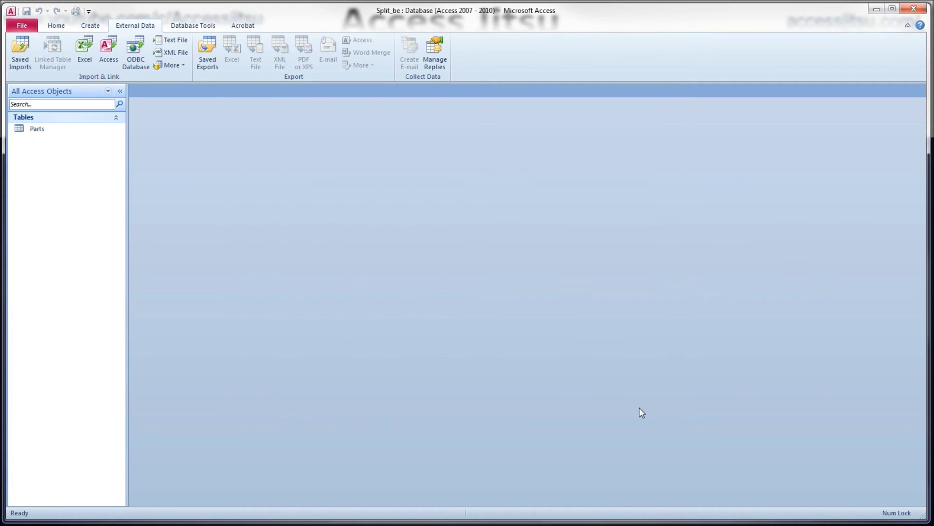
Open the imported Parts table to check its records, then close it.
left_click(87, 133)
double_click(86, 134)
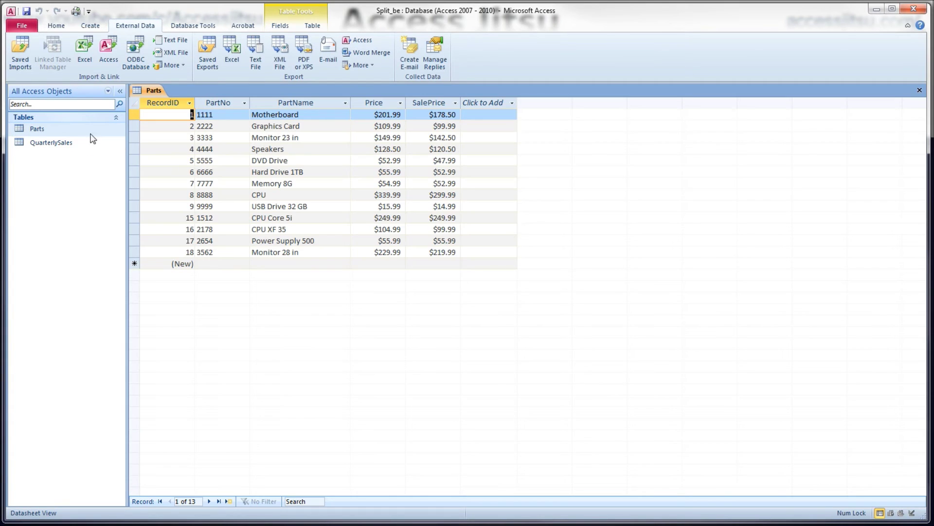
left_click(922, 91)
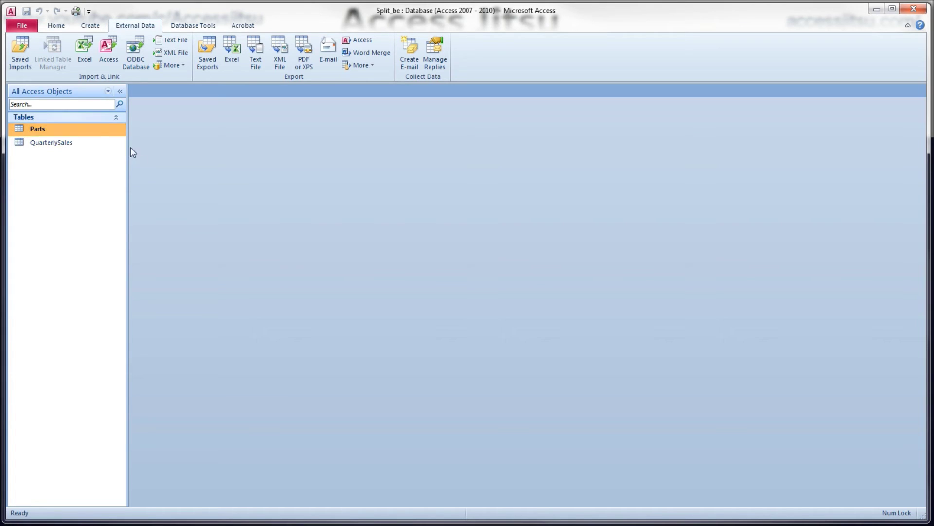
Close Access, create a new Access database Split_FE.accdb in AccessJitsu Dbs, and open it.
left_click(913, 9)
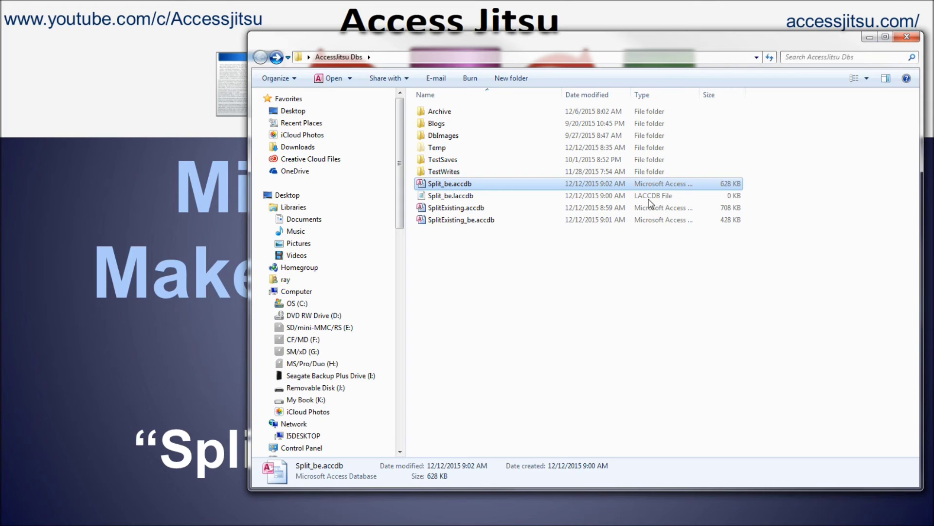
right_click(486, 270)
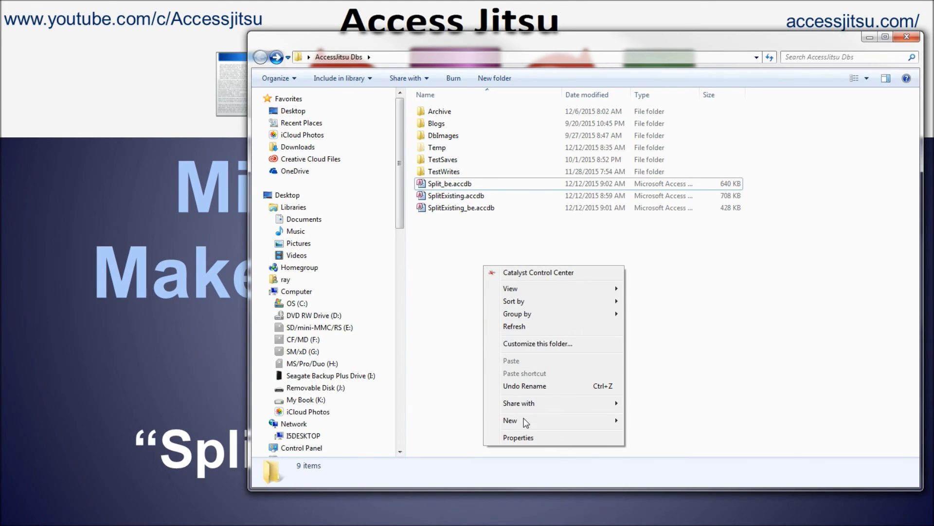
mouse_move(526, 420)
left_click(691, 218)
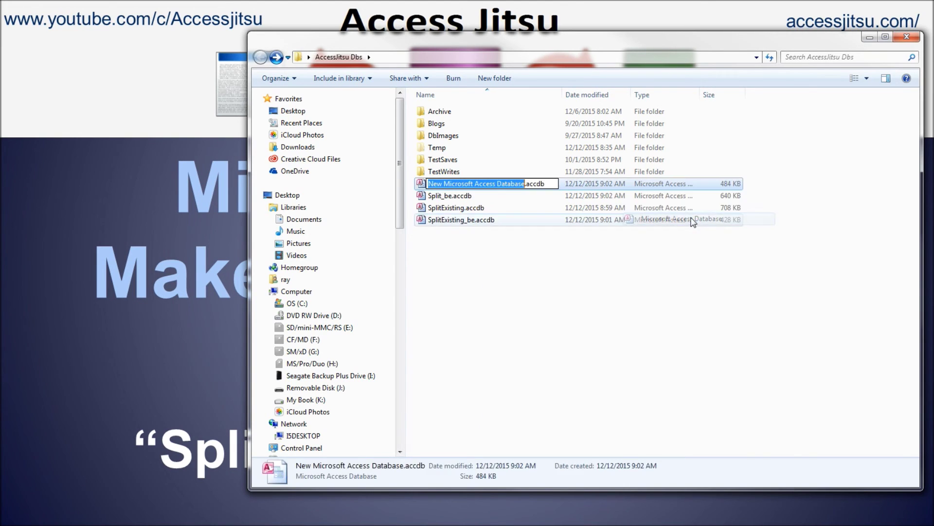
type("Split")
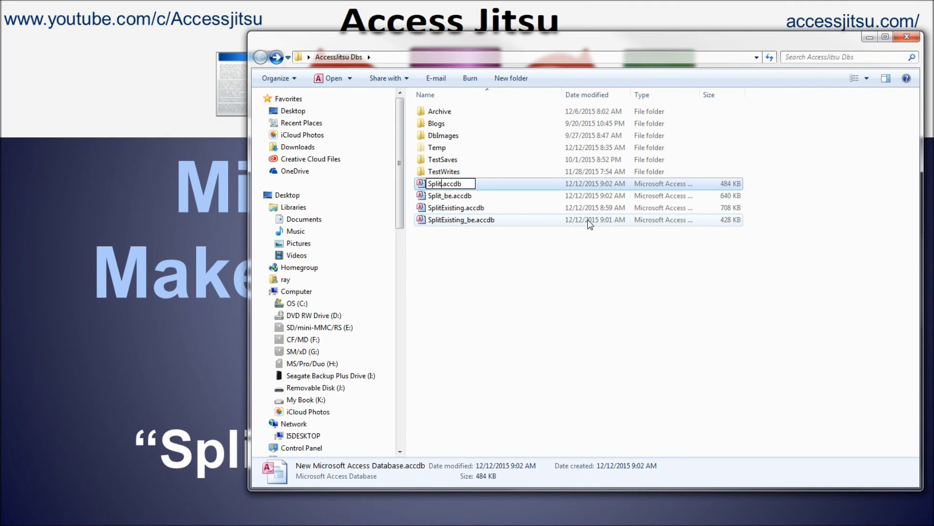
type("_FE")
left_click(506, 269)
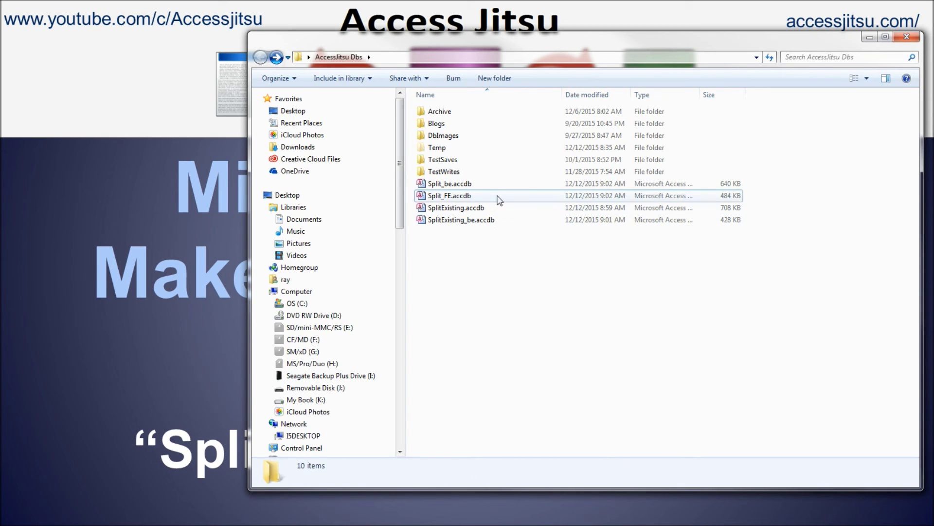
double_click(499, 200)
Enable content in Split_FE and start an External Data import from an Access database.
left_click(316, 93)
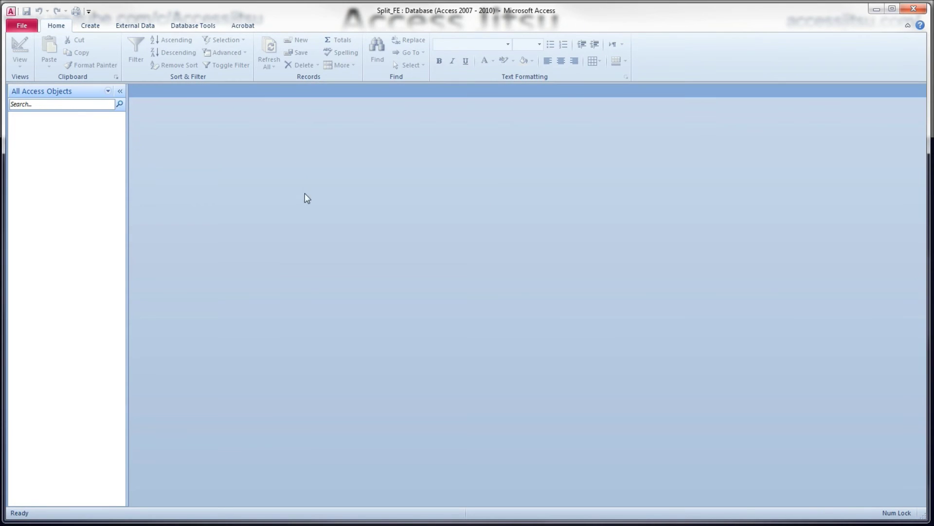
left_click(91, 224)
left_click(144, 31)
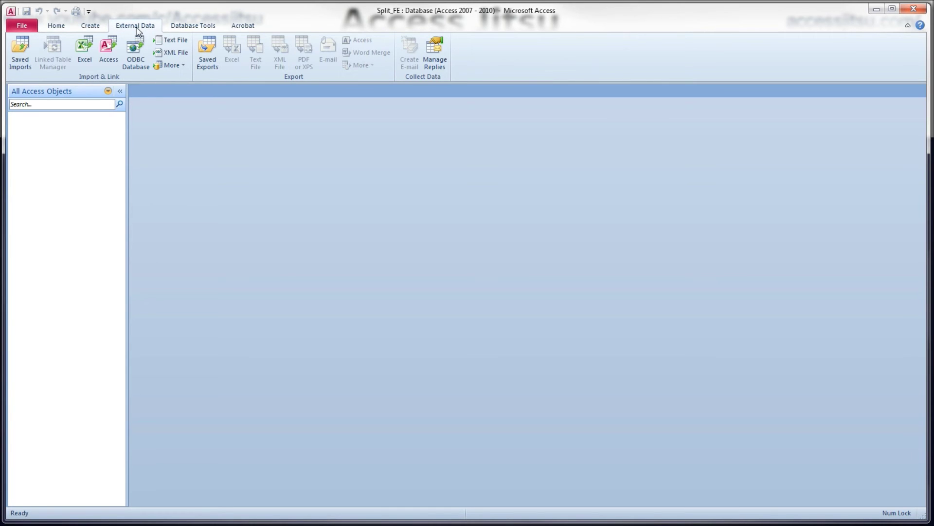
left_click(108, 59)
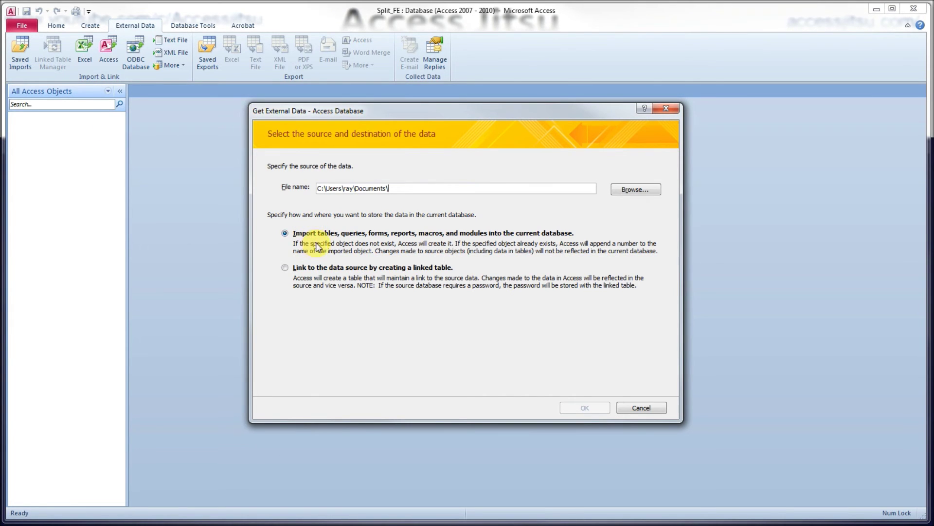
Choose AccessJitsu Dbs\SplitExisting.accdb as the import source, keeping the Import option.
left_click(628, 190)
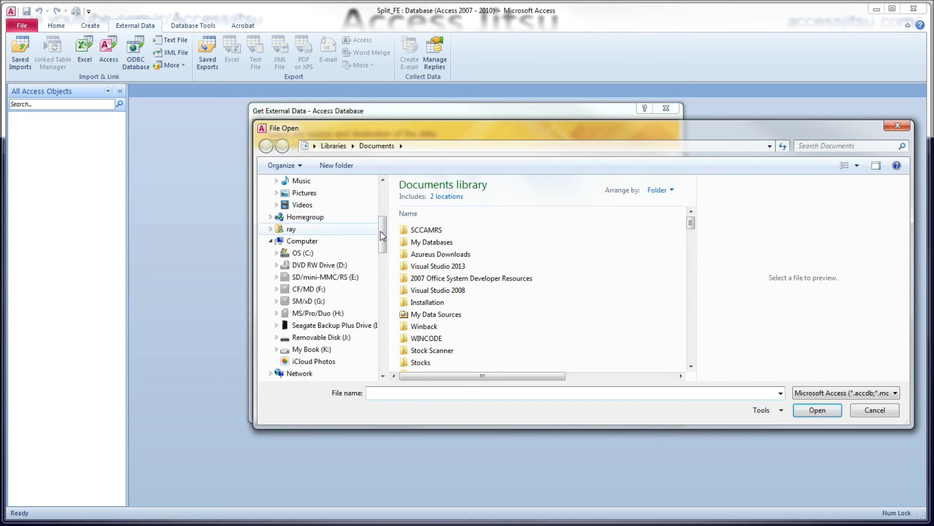
left_click_drag(384, 229, 383, 202)
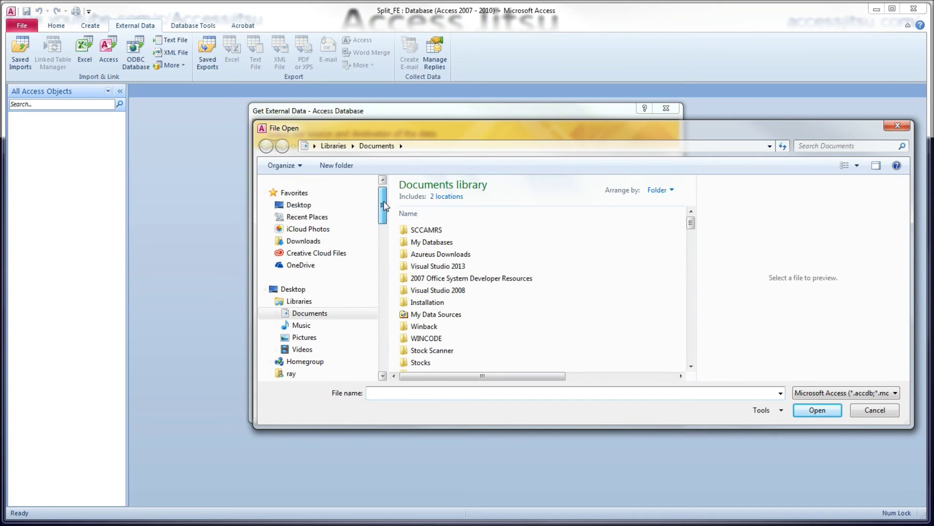
left_click(306, 205)
left_click_drag(691, 209, 692, 226)
double_click(469, 242)
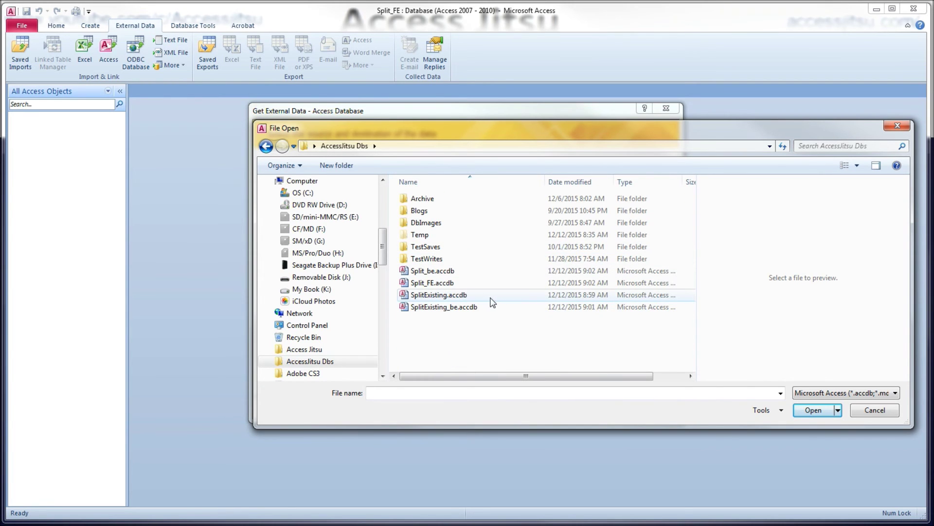
left_click(490, 296)
left_click(822, 411)
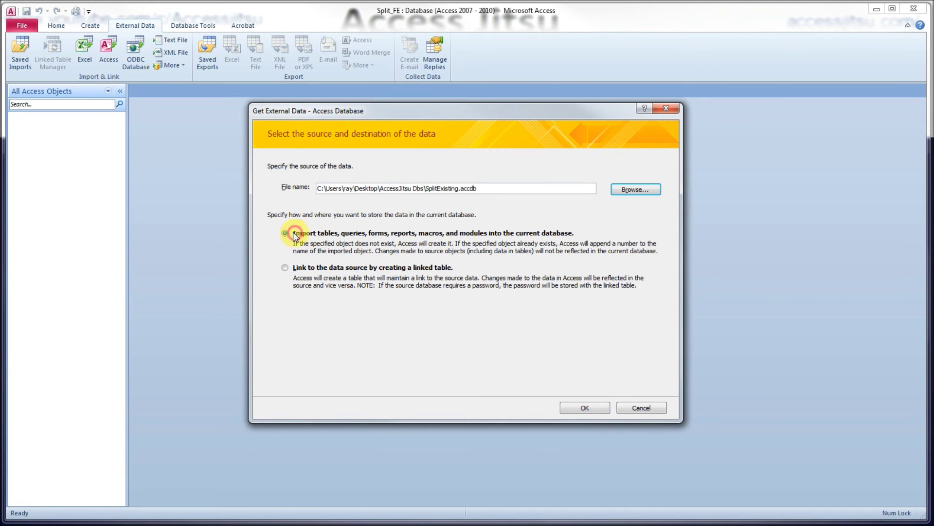
left_click(585, 409)
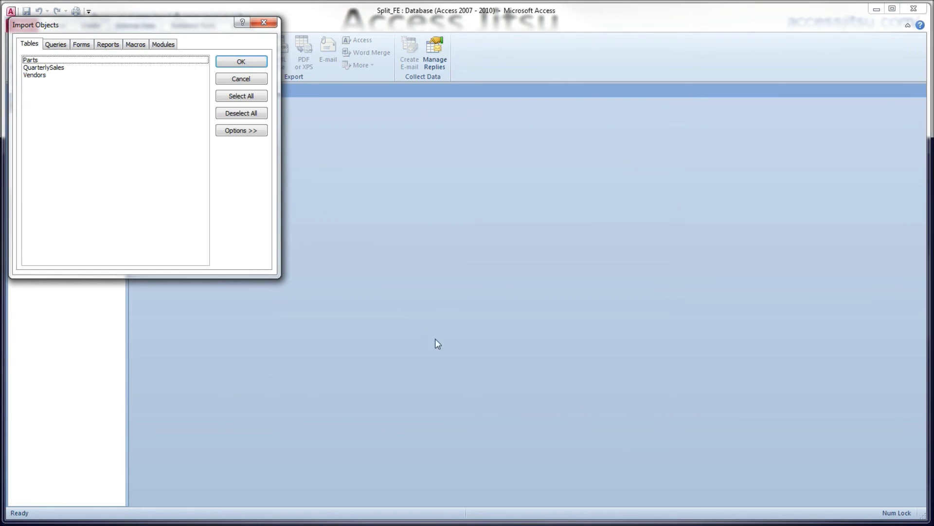
Import queries qryAllPartsByNumber and qryQtrSales plus form frmExport1, without saving import steps.
left_click(56, 44)
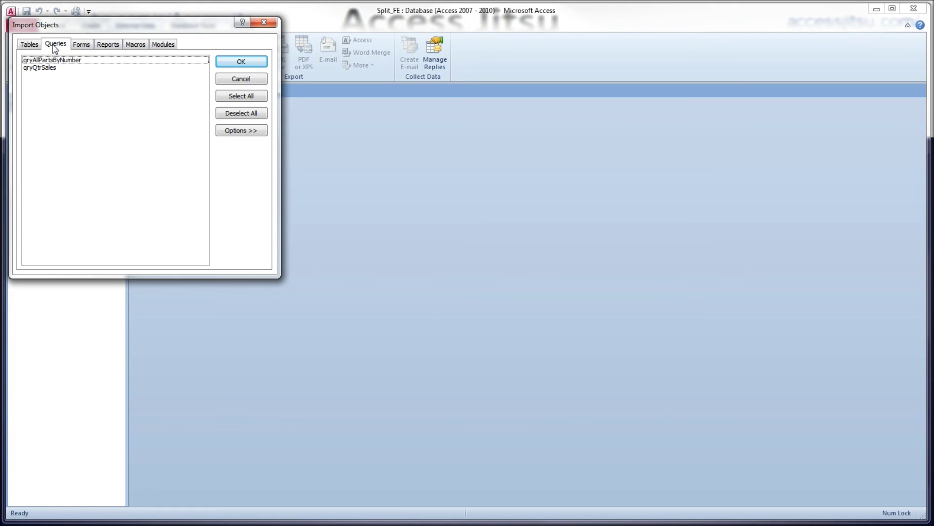
left_click(66, 60)
left_click(66, 68)
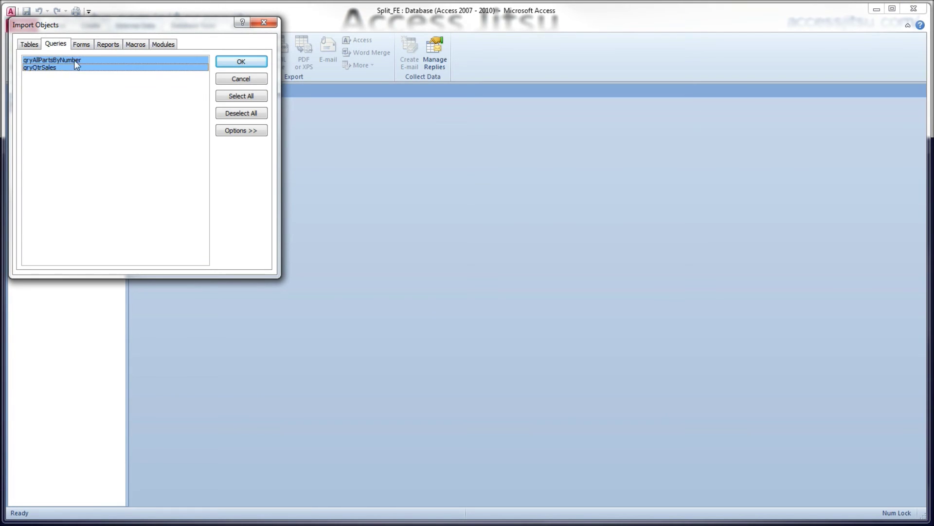
left_click(81, 44)
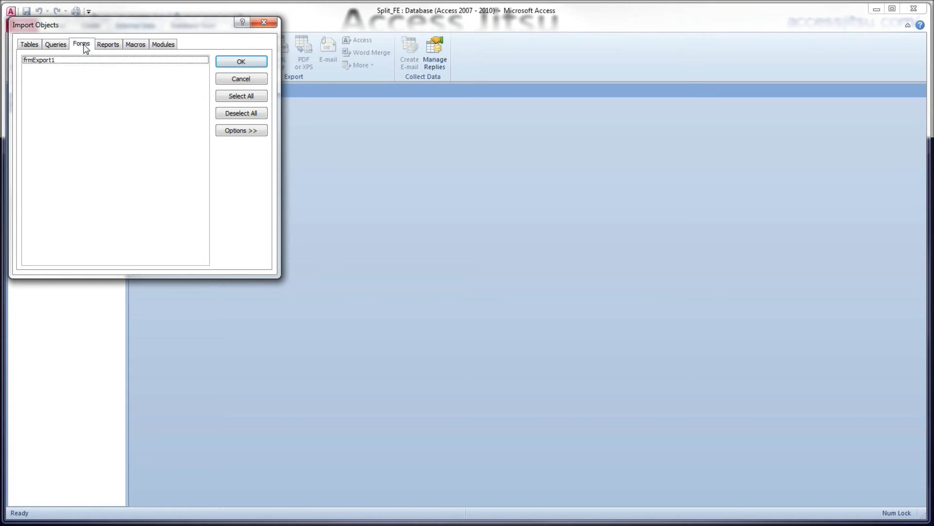
left_click(59, 68)
left_click(116, 47)
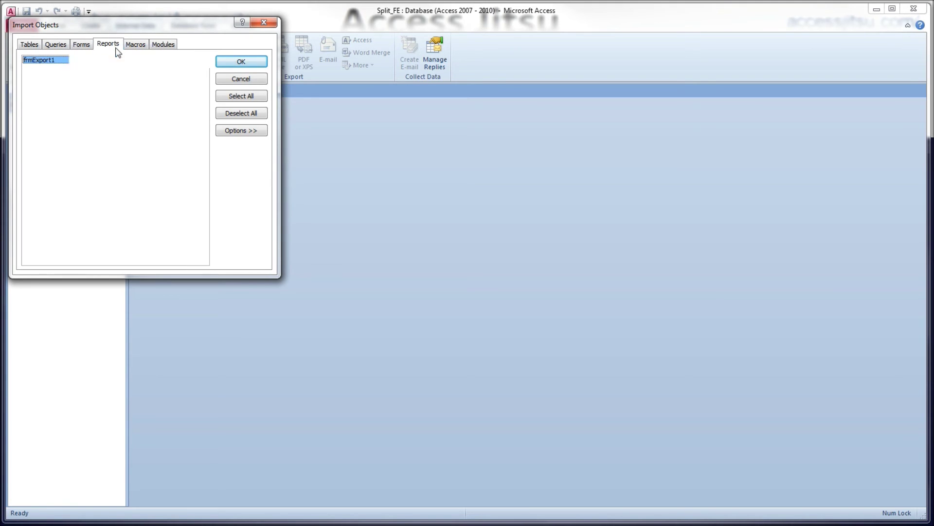
left_click(75, 46)
left_click(55, 45)
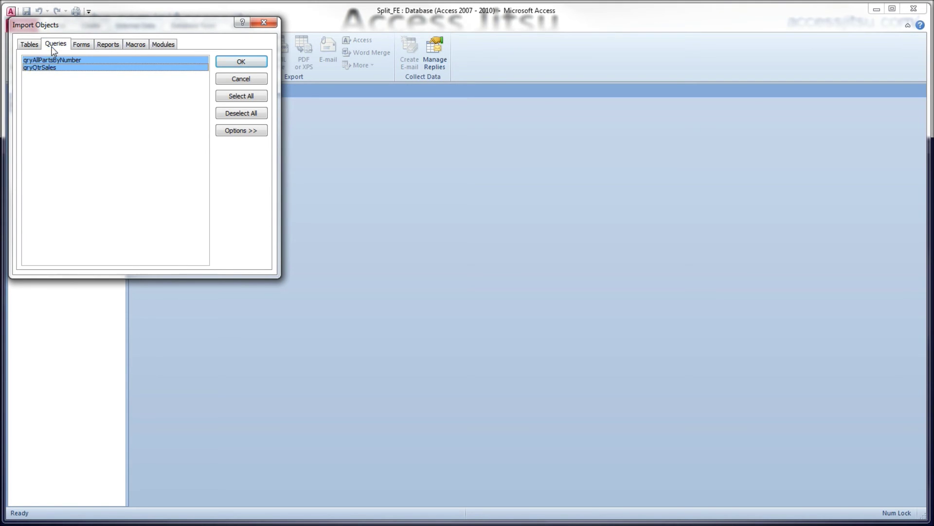
left_click(234, 61)
left_click(635, 407)
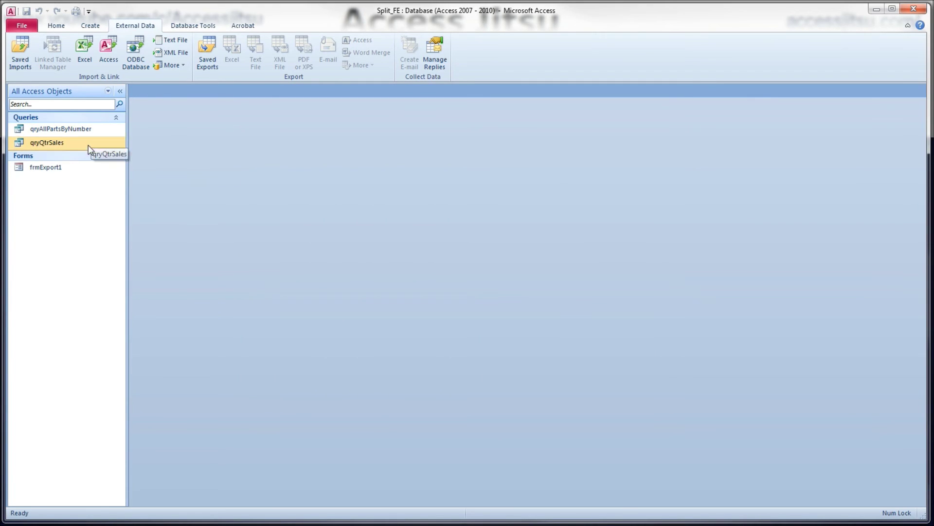
left_click(78, 167)
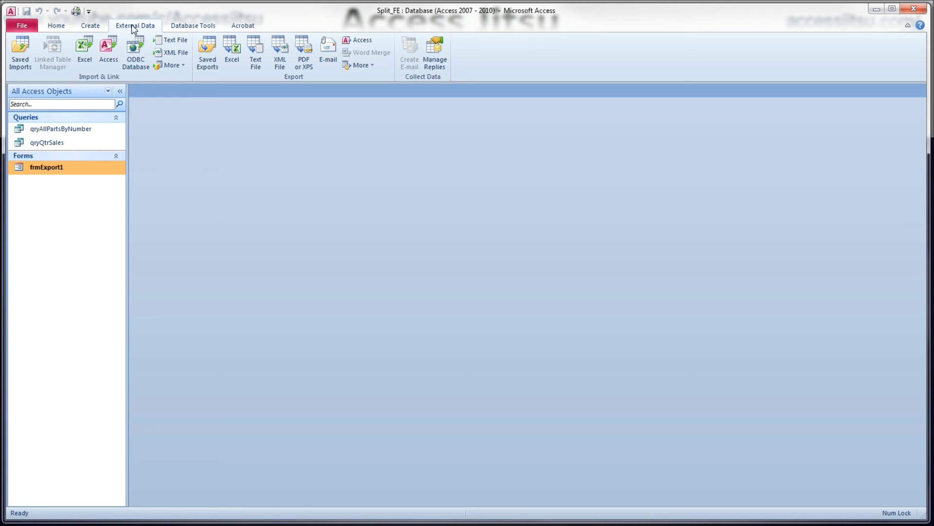
Using 'Link to the data source', attach Parts and QuarterlySales from Split_be.accdb to Split_FE.
left_click(109, 61)
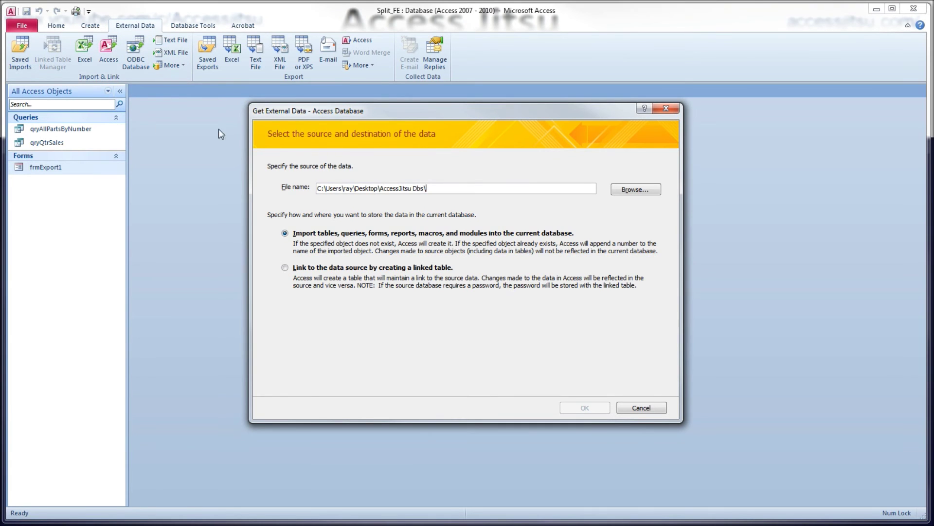
left_click(310, 204)
left_click(285, 267)
left_click(627, 192)
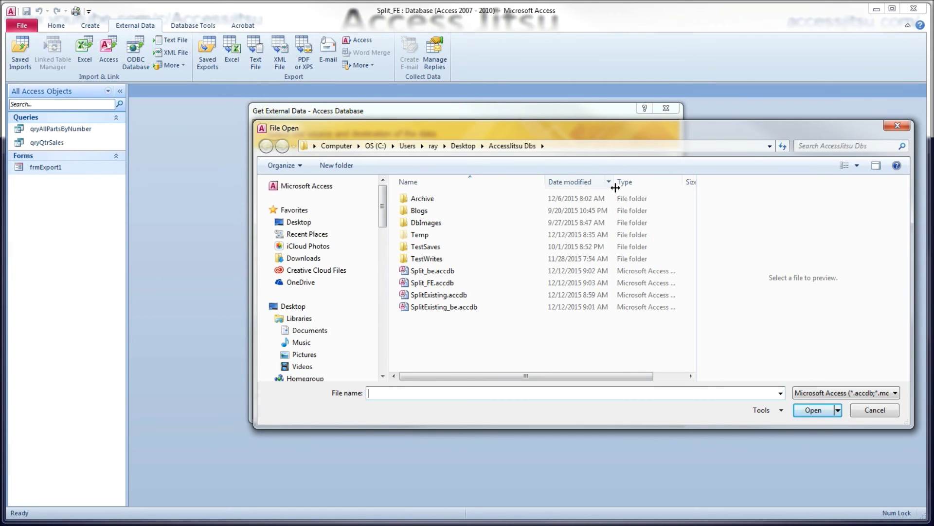
left_click(454, 273)
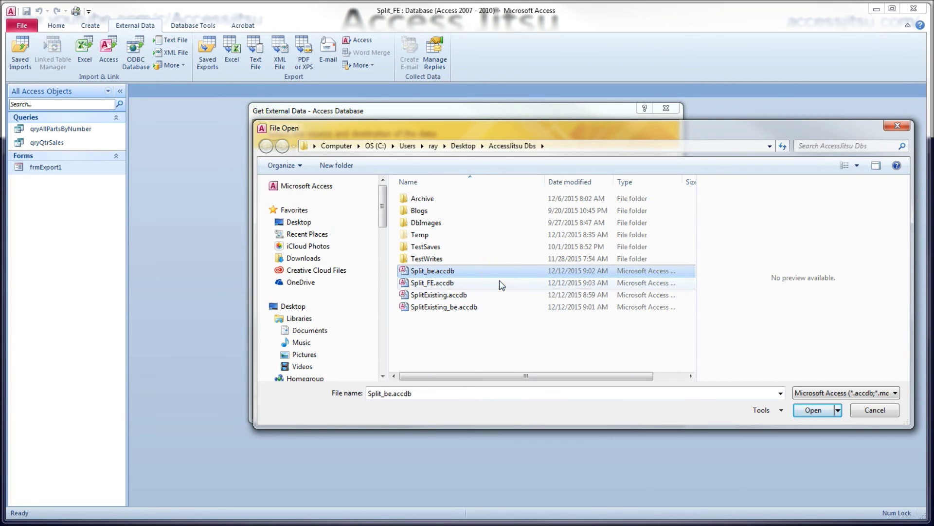
left_click(810, 410)
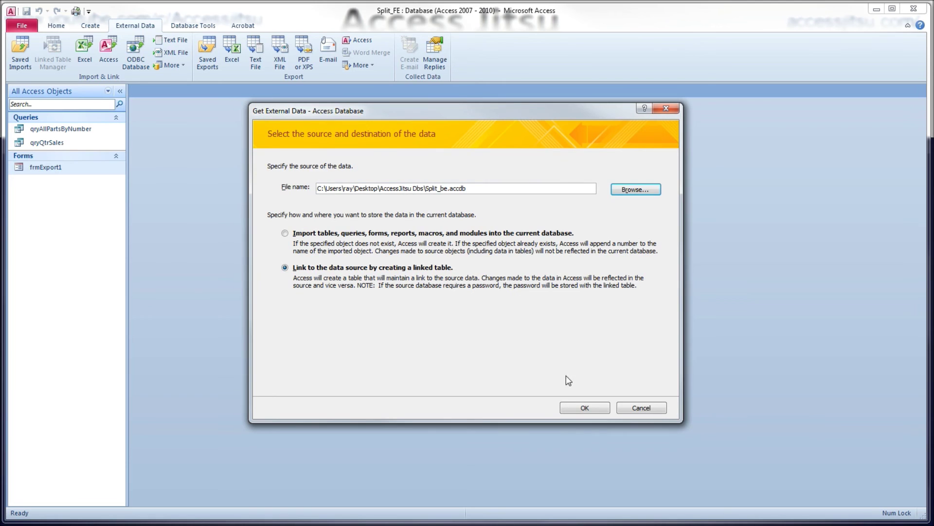
left_click(585, 408)
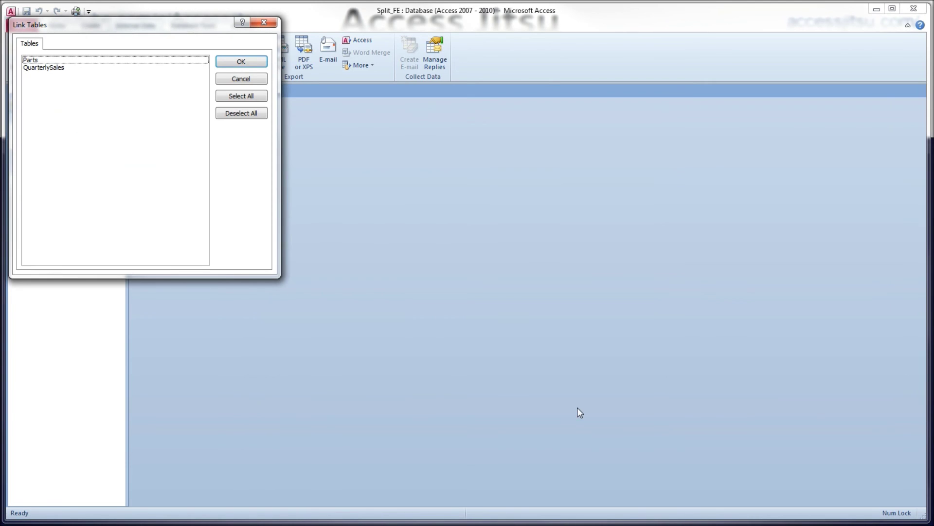
left_click(44, 60)
left_click(51, 72)
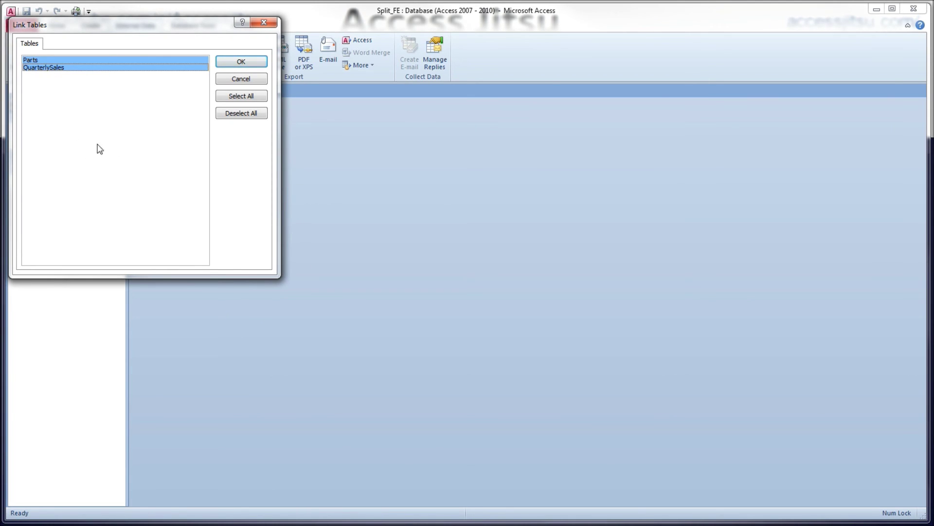
left_click(242, 62)
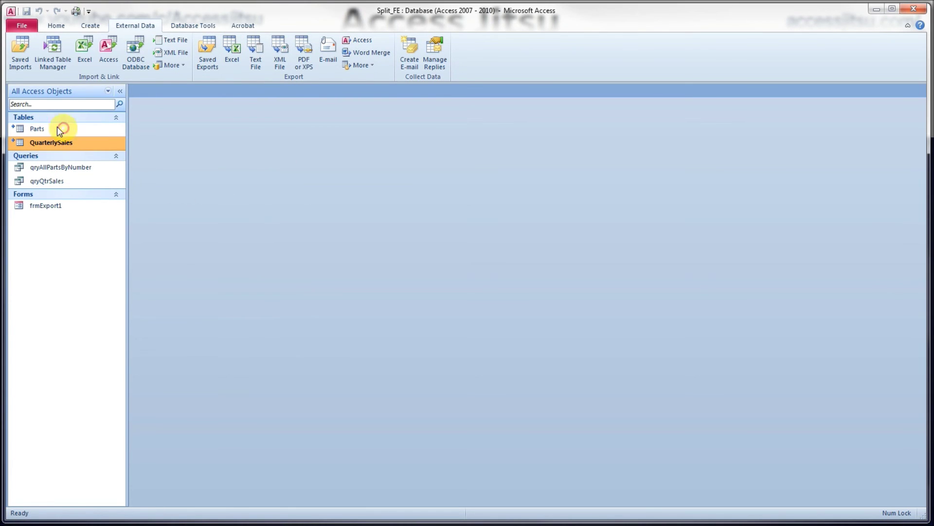
mouse_move(32, 130)
double_click(104, 133)
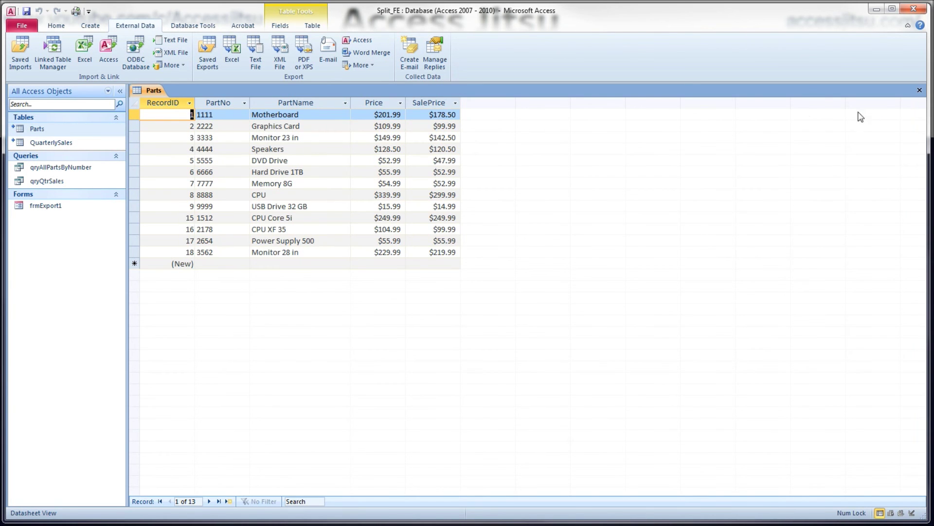
left_click(919, 90)
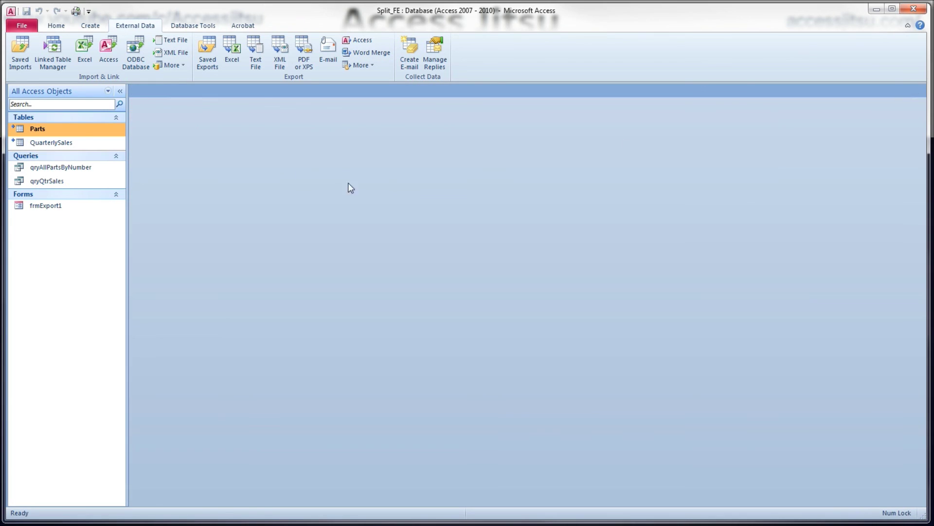
double_click(80, 141)
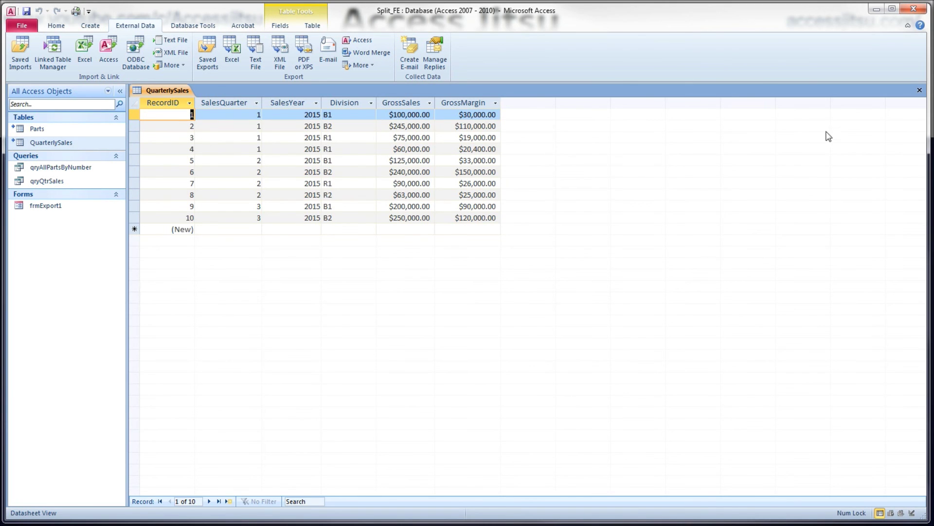
left_click(919, 90)
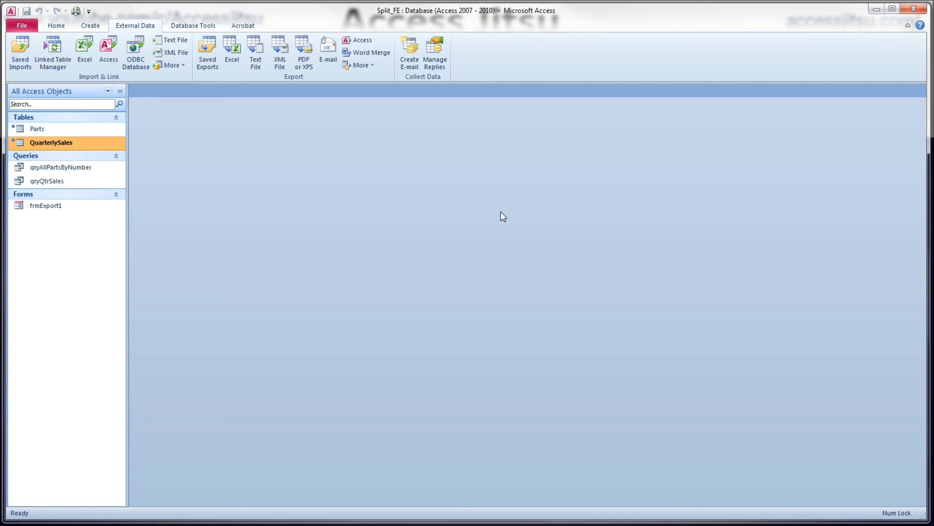
left_click(109, 54)
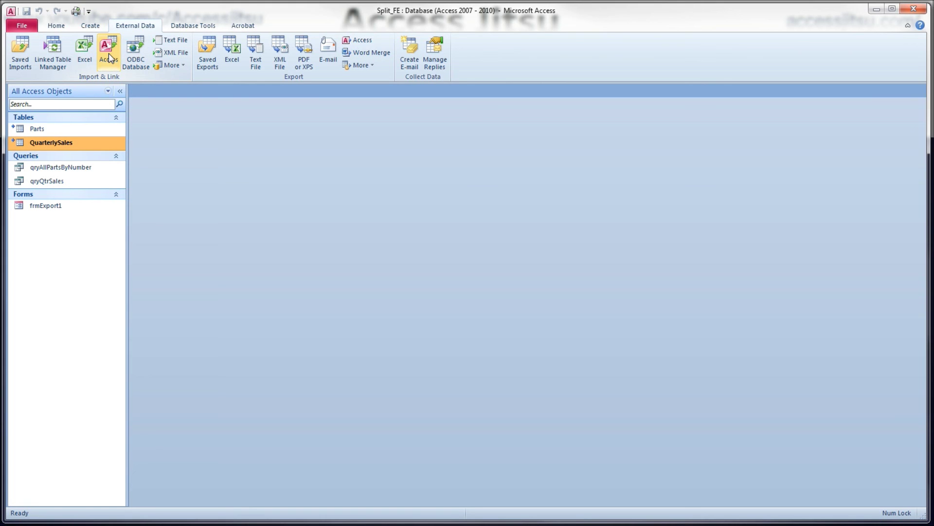
mouse_move(95, 138)
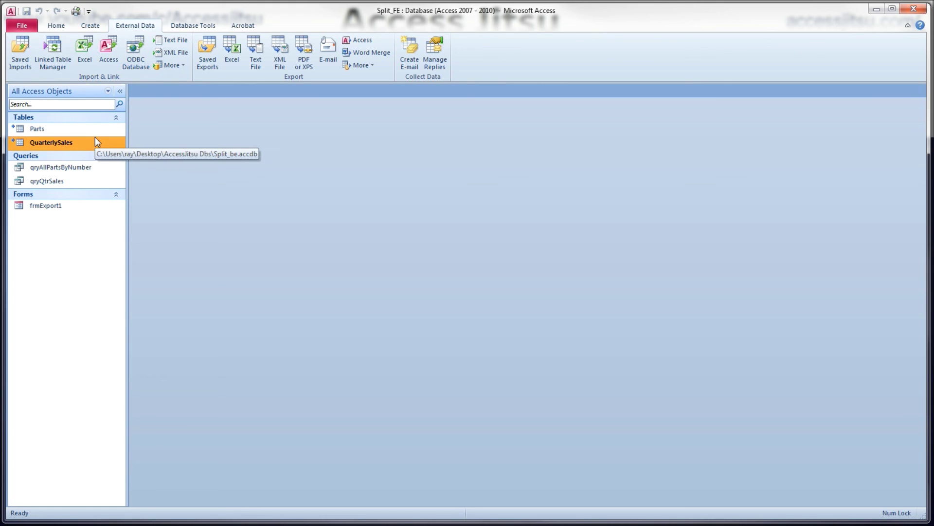